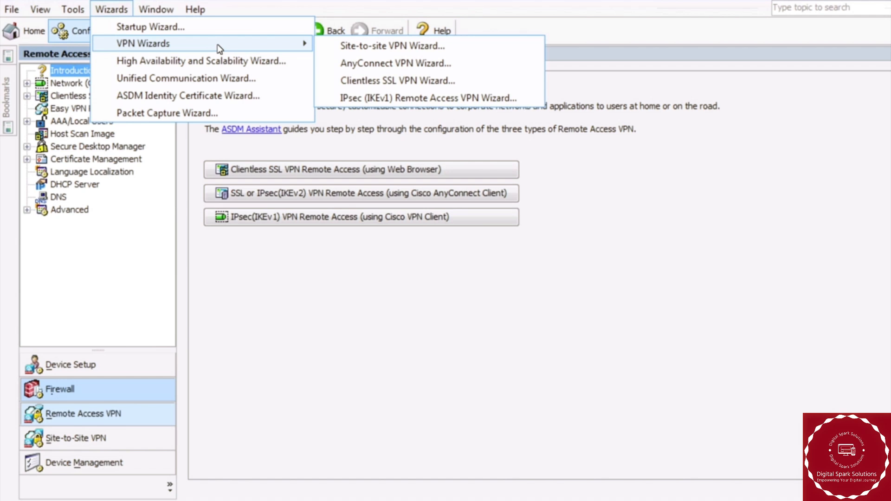
- Start the AnyConnect VPN wizard and name the connection profile AnyConnect on the outside interface
{"action": "left_click", "coordinate": [346, 64]}
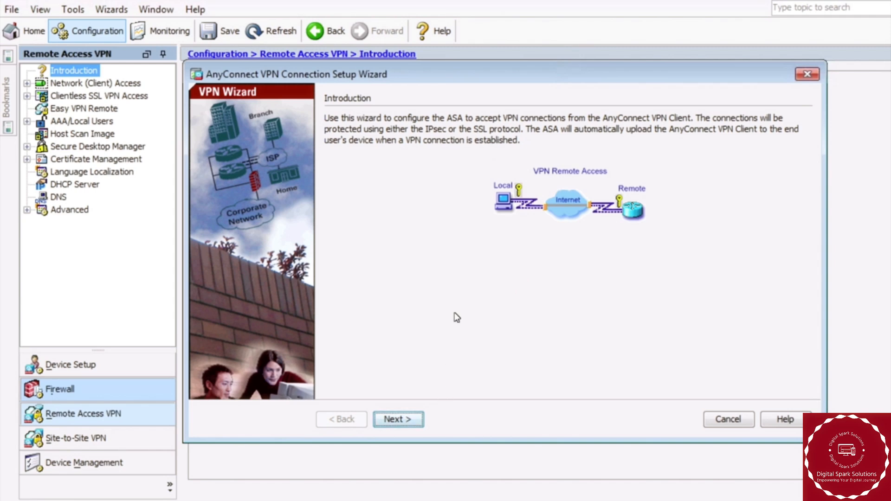
{"action": "left_click", "coordinate": [408, 421]}
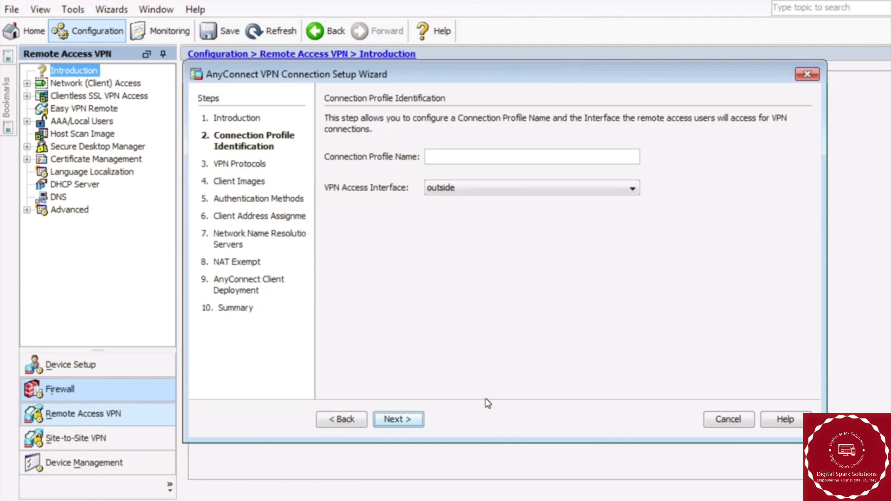
{"action": "left_click", "coordinate": [447, 157]}
{"action": "type", "text": "AnyConnect"}
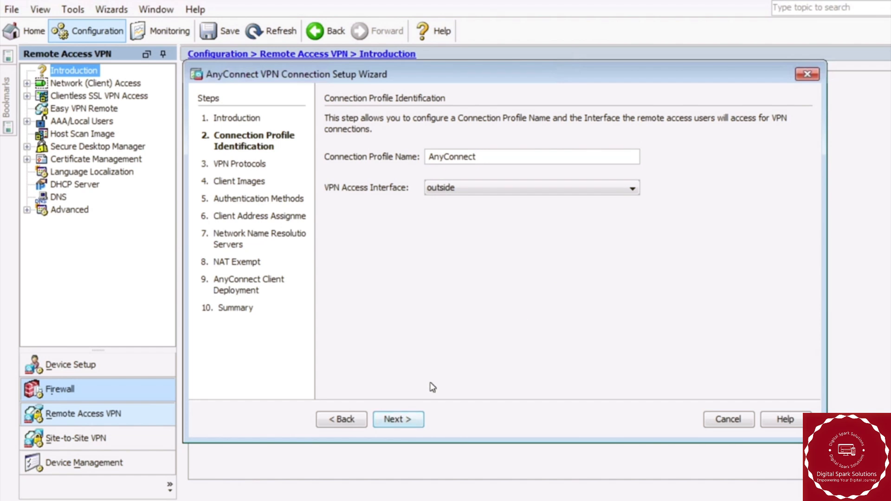
{"action": "left_click", "coordinate": [411, 415]}
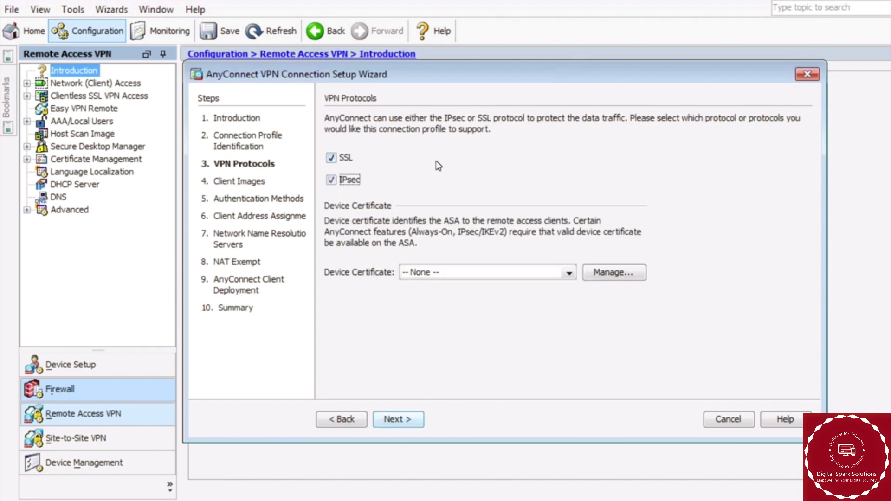
- Exclude IPsec from the VPN protocols, leaving SSL only, and choose the ASDM_TrustPoint0 device certificate
{"action": "left_click", "coordinate": [332, 180]}
{"action": "left_click", "coordinate": [567, 275]}
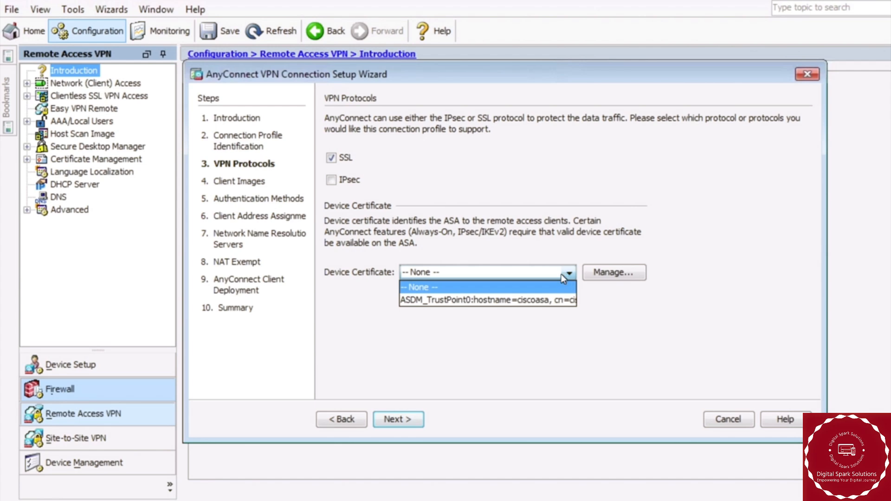
{"action": "left_click", "coordinate": [532, 301]}
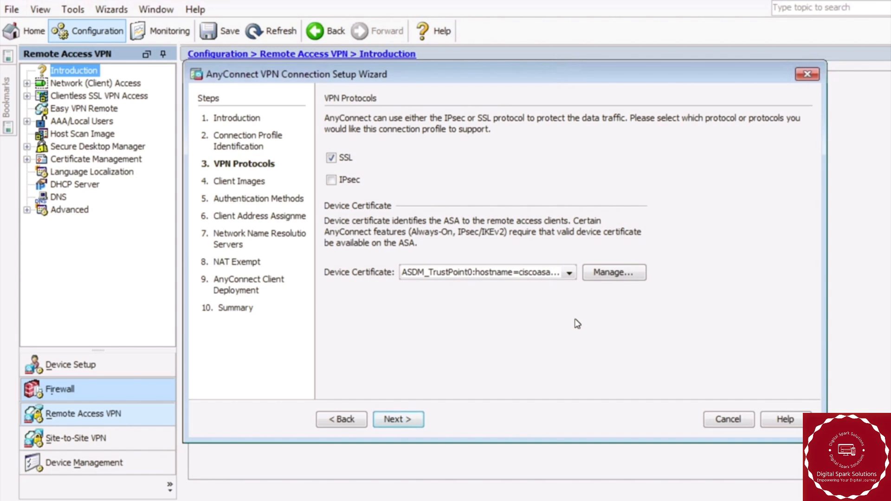
{"action": "left_click", "coordinate": [599, 274]}
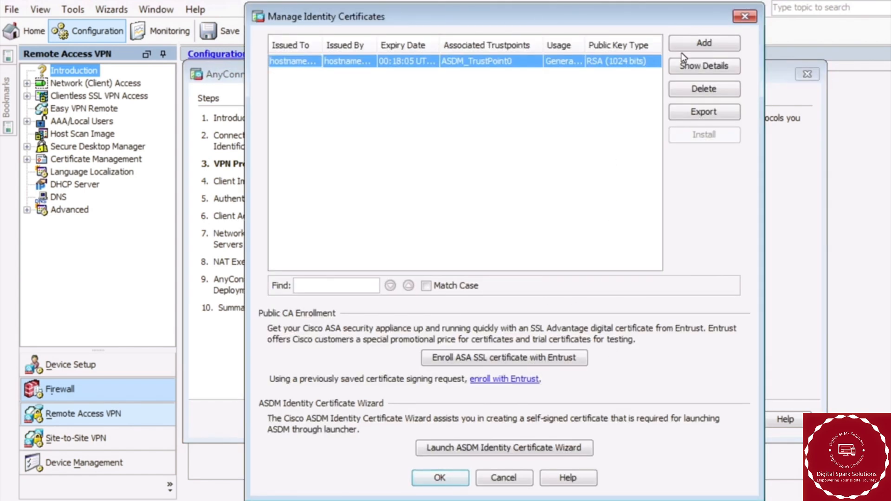
{"action": "left_click", "coordinate": [704, 42]}
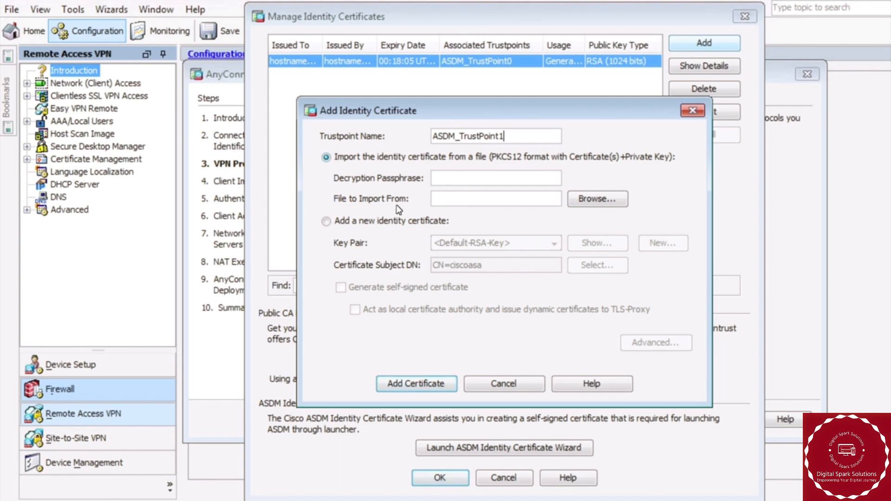
{"action": "left_click", "coordinate": [364, 222]}
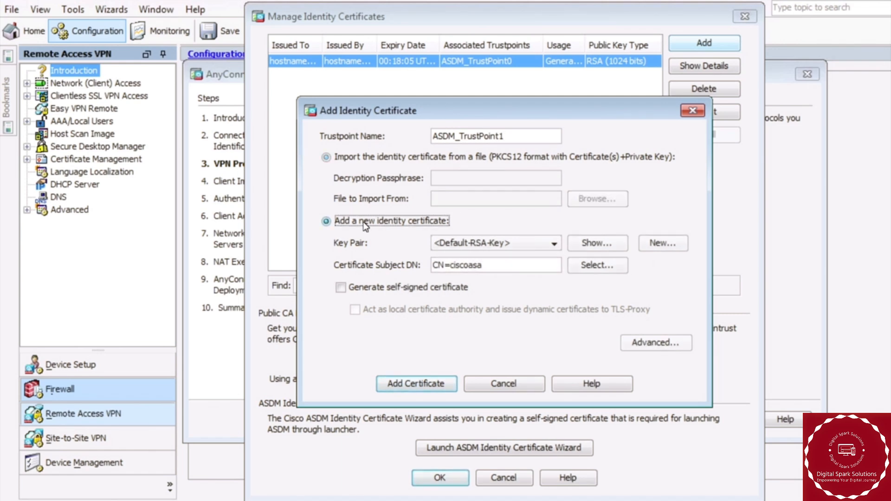
{"action": "left_click", "coordinate": [654, 246]}
{"action": "left_click", "coordinate": [501, 329]}
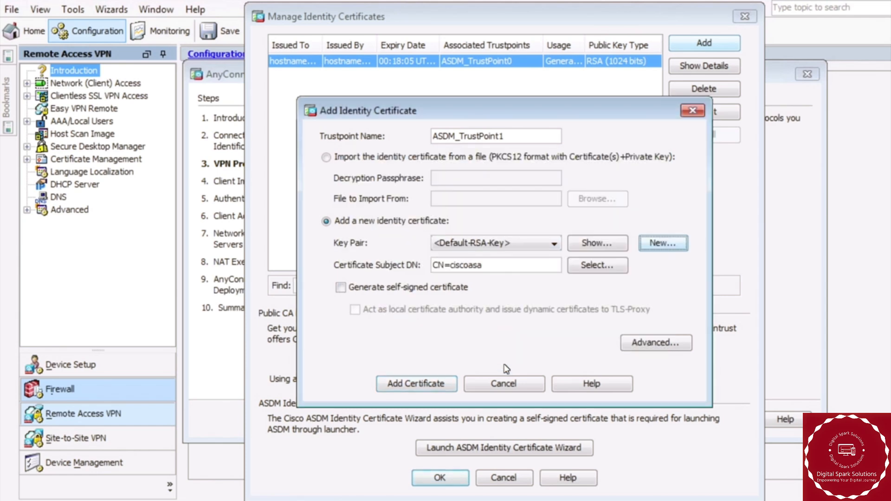
{"action": "left_click", "coordinate": [504, 384]}
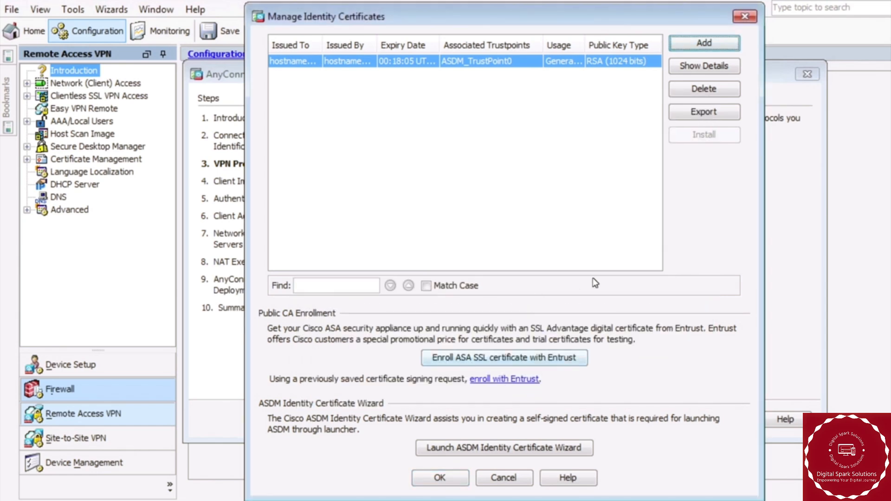
{"action": "left_click", "coordinate": [503, 478]}
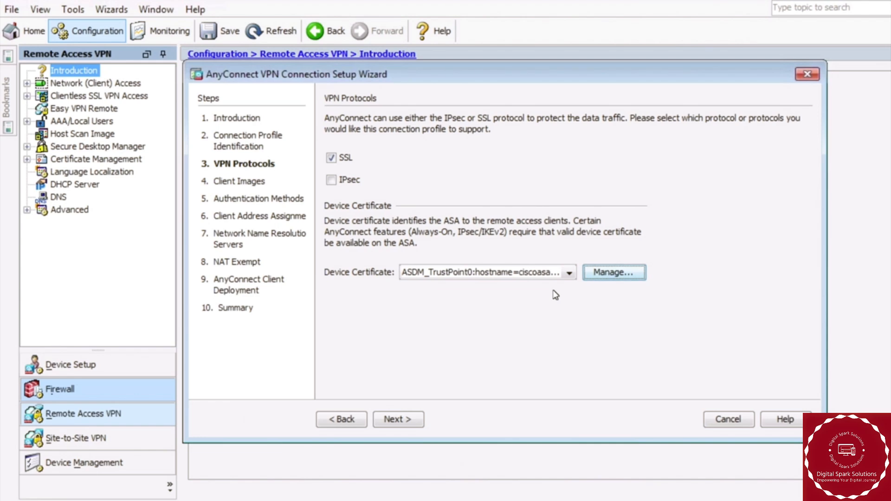
- Add the client image anyconnect-win-4.3.02039-k9.pkg from disk0 in flash and continue to the authentication methods
{"action": "left_click", "coordinate": [408, 420]}
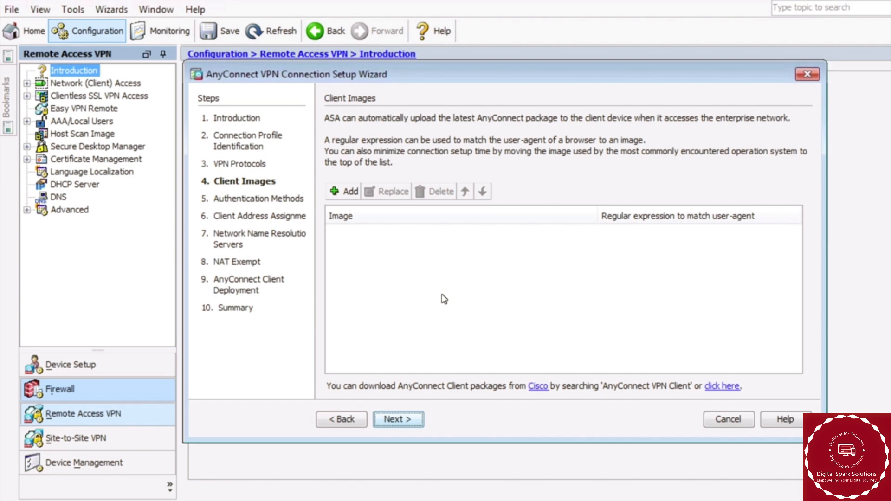
{"action": "left_click", "coordinate": [346, 192]}
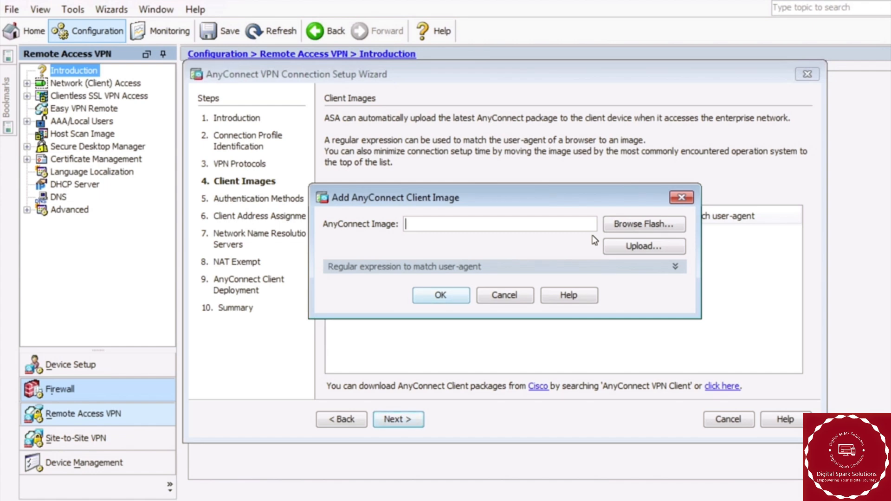
{"action": "left_click", "coordinate": [628, 225]}
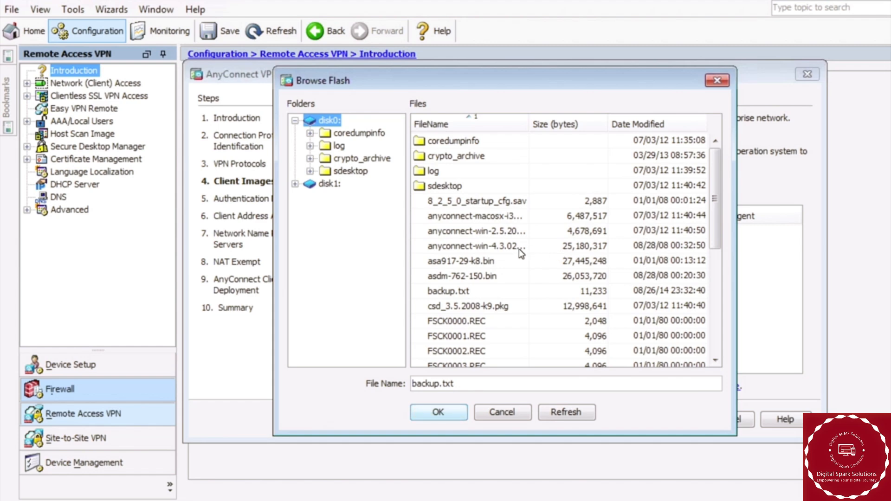
{"action": "left_click", "coordinate": [480, 246]}
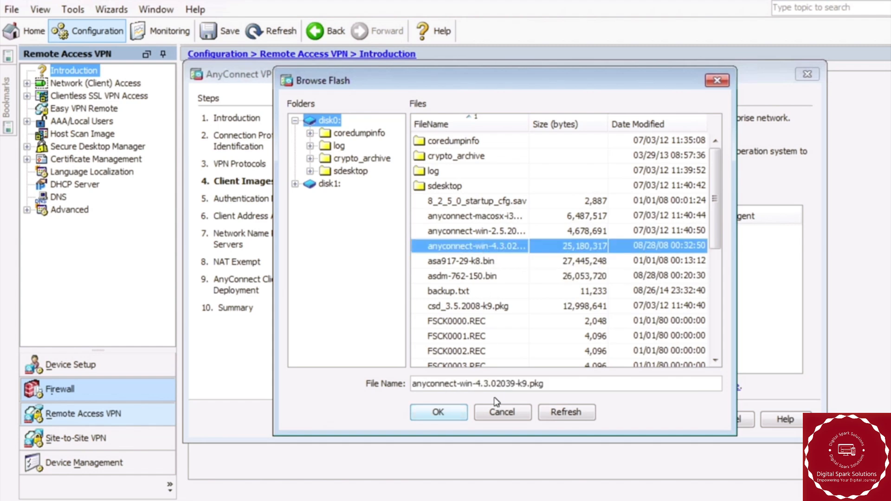
{"action": "left_click", "coordinate": [438, 412]}
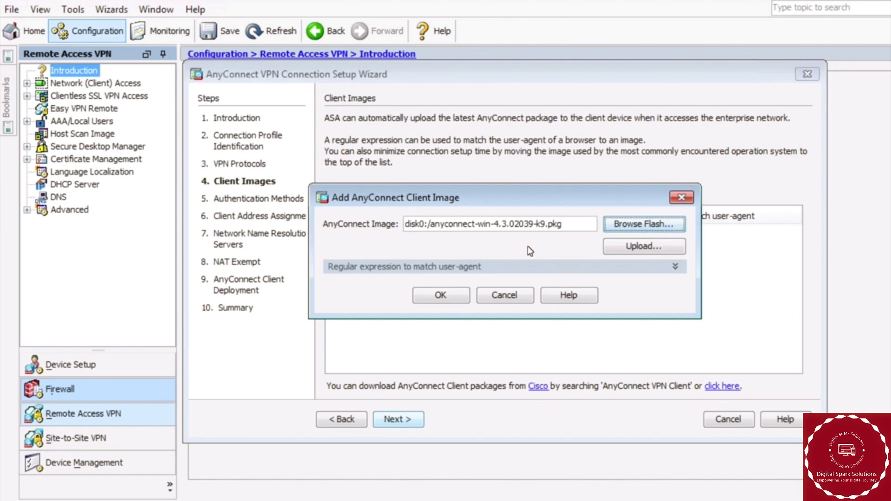
{"action": "left_click", "coordinate": [643, 246]}
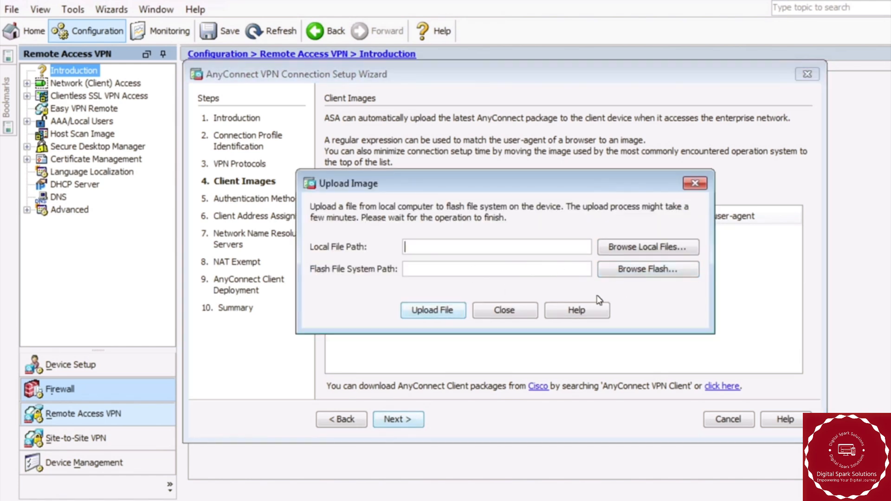
{"action": "left_click", "coordinate": [510, 318]}
{"action": "left_click", "coordinate": [449, 302]}
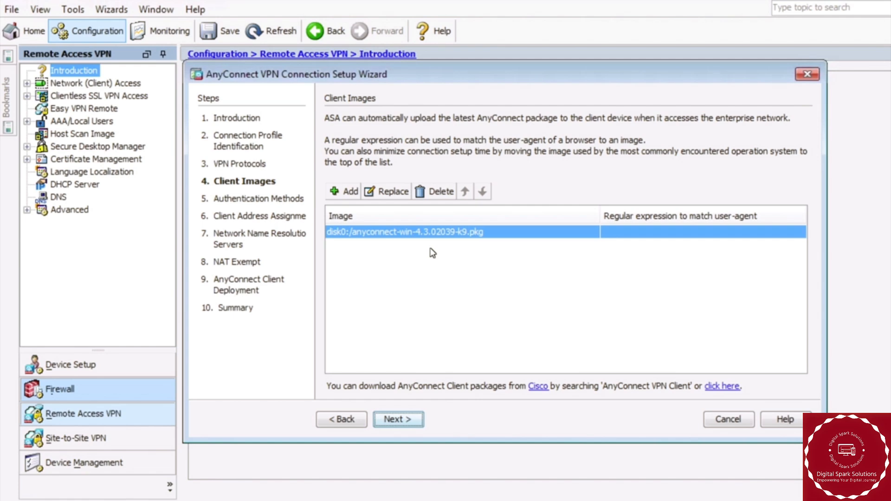
{"action": "left_click", "coordinate": [402, 420]}
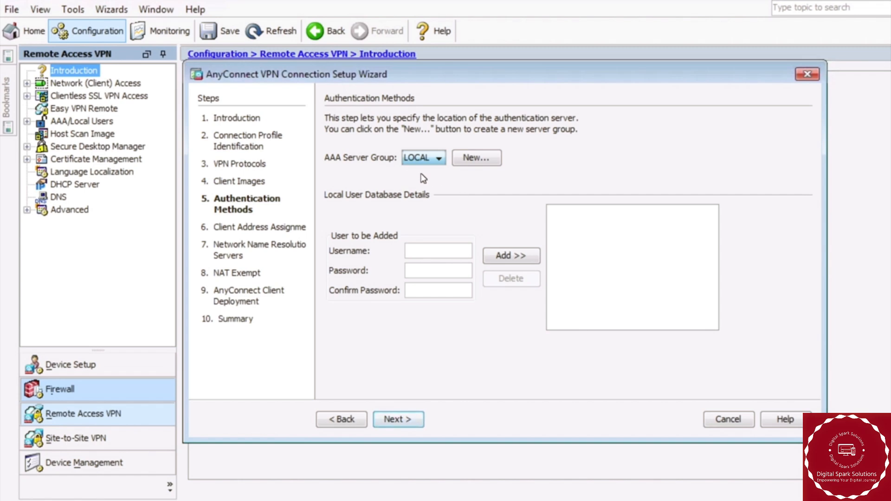
{"action": "left_click", "coordinate": [478, 161]}
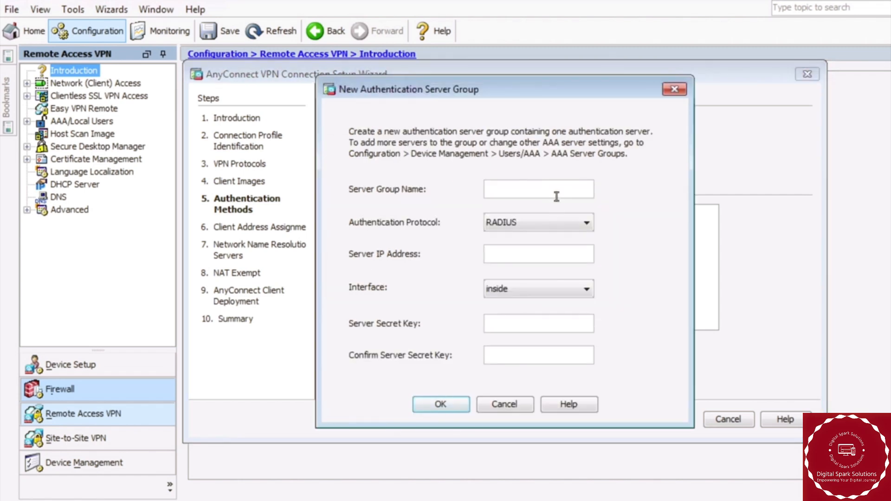
{"action": "left_click", "coordinate": [555, 229]}
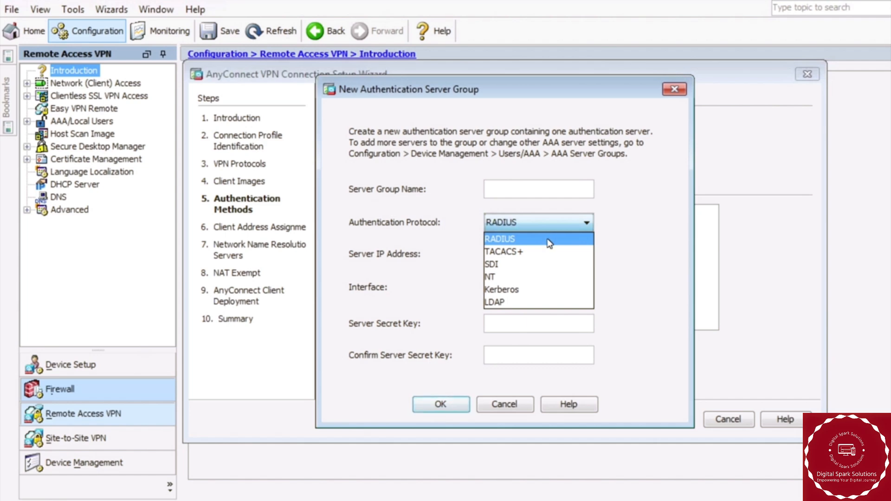
{"action": "left_click", "coordinate": [623, 330]}
{"action": "left_click", "coordinate": [513, 405]}
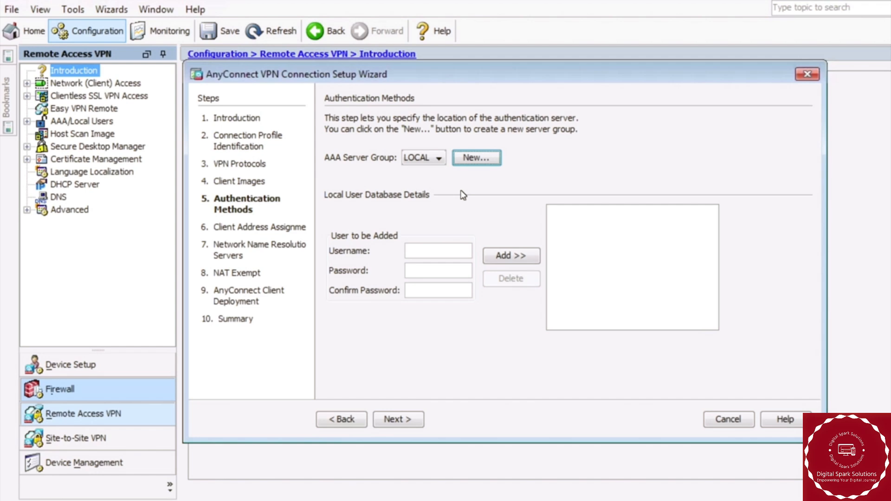
- Add a user to the local database by entering the username, password and password confirmation, and continue to client address assignment
{"action": "left_click", "coordinate": [439, 247]}
{"action": "type", "text": "charles"}
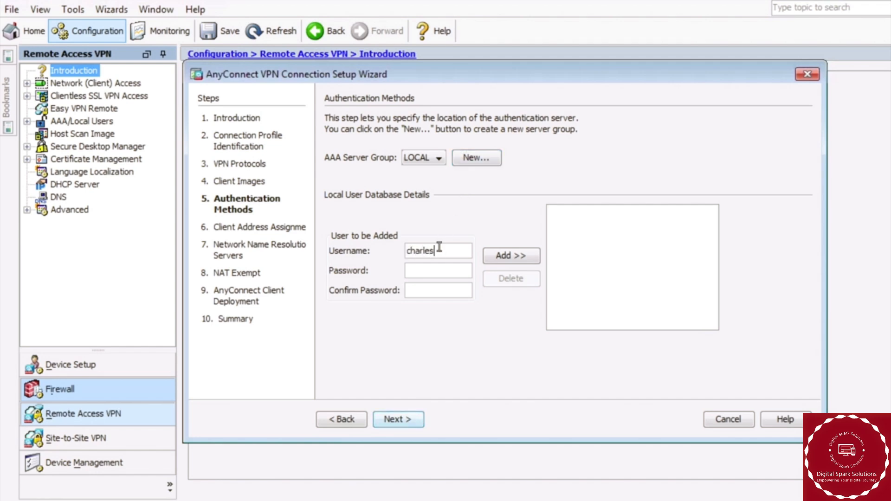
{"action": "key", "text": "Tab"}
{"action": "type", "text": "*****"}
{"action": "key", "text": "Tab"}
{"action": "type", "text": "*****"}
{"action": "left_click", "coordinate": [536, 261]}
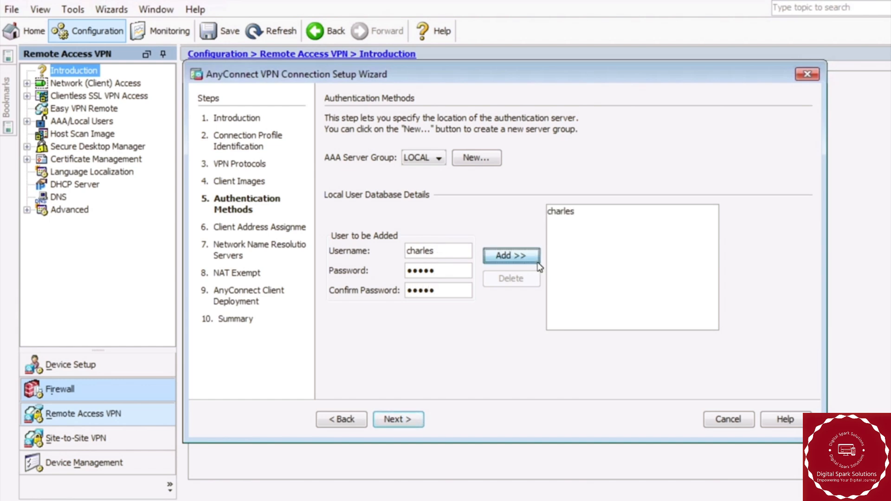
{"action": "left_click", "coordinate": [414, 421]}
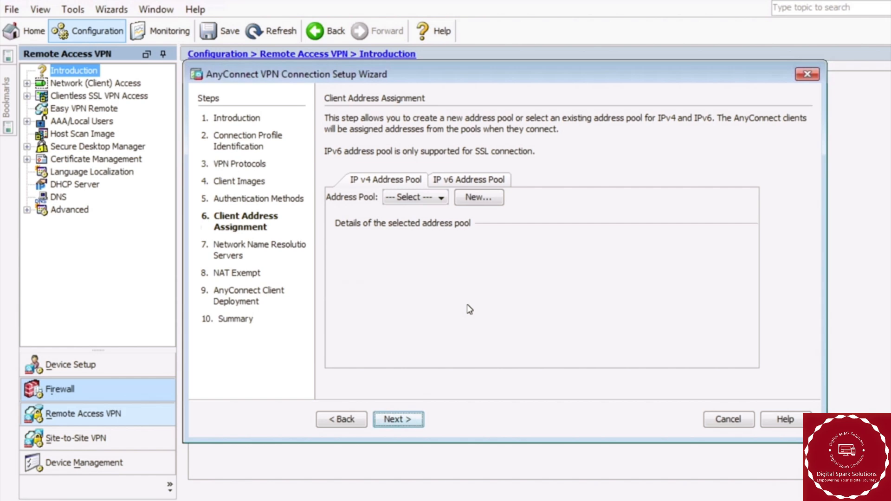
- Create the IPv4 address pool VPN-POOL from 192.168.50.10 to 192.168.50.20 with subnet mask 255.255.255.0
{"action": "left_click", "coordinate": [437, 198]}
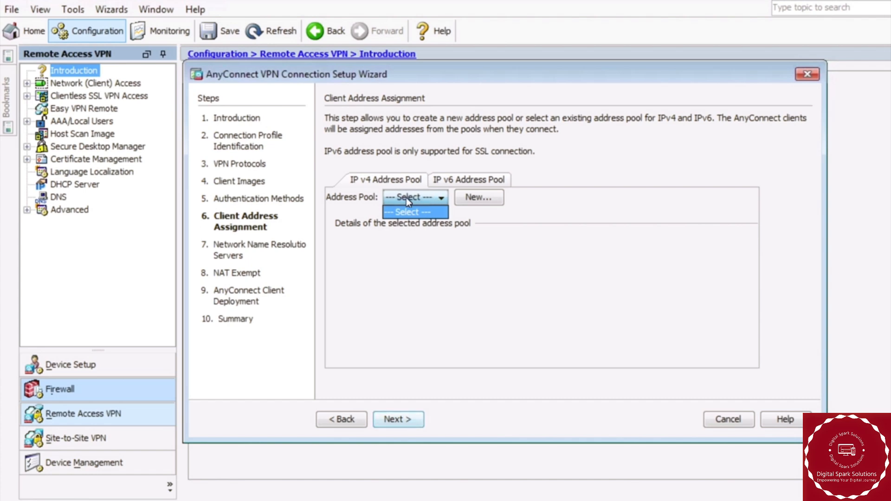
{"action": "left_click", "coordinate": [487, 212]}
{"action": "left_click", "coordinate": [480, 199]}
{"action": "type", "text": "VPN-POOL"}
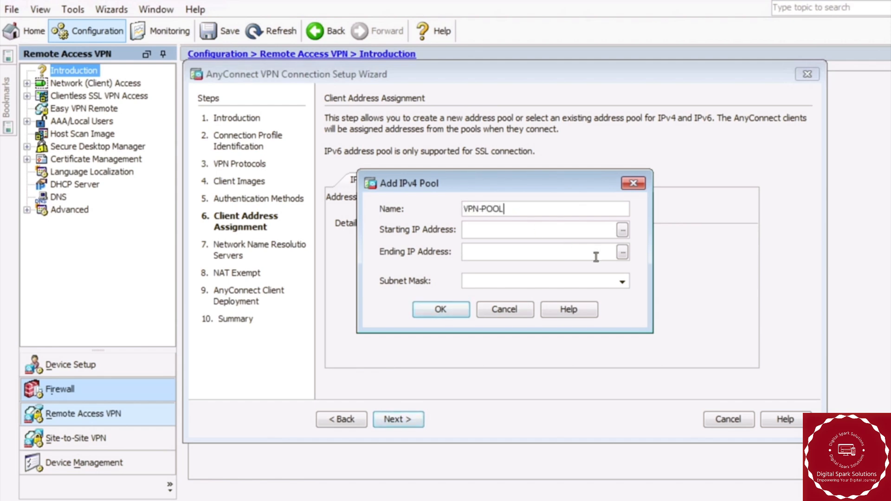
{"action": "left_click", "coordinate": [553, 235]}
{"action": "type", "text": "192.168.50.10"}
{"action": "key", "text": "Tab"}
{"action": "type", "text": "192.168.50.2"}
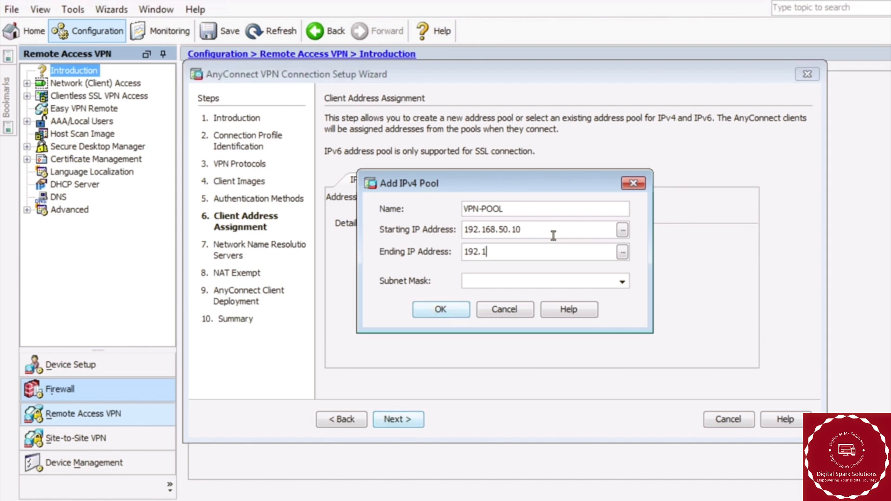
{"action": "type", "text": "0"}
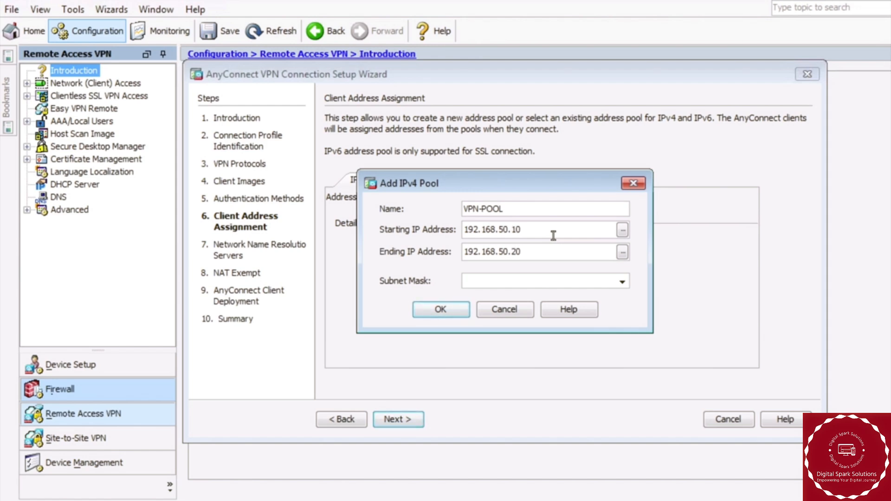
{"action": "left_click", "coordinate": [622, 281]}
{"action": "left_click", "coordinate": [536, 313]}
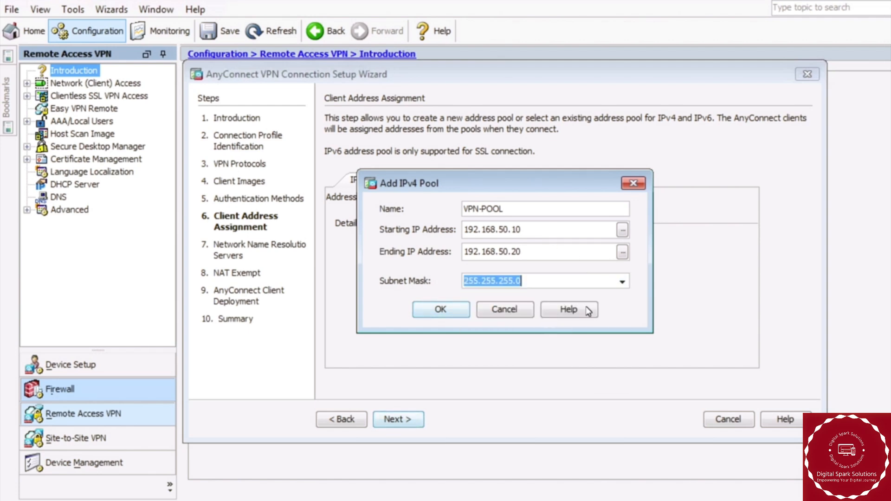
{"action": "left_click", "coordinate": [449, 313]}
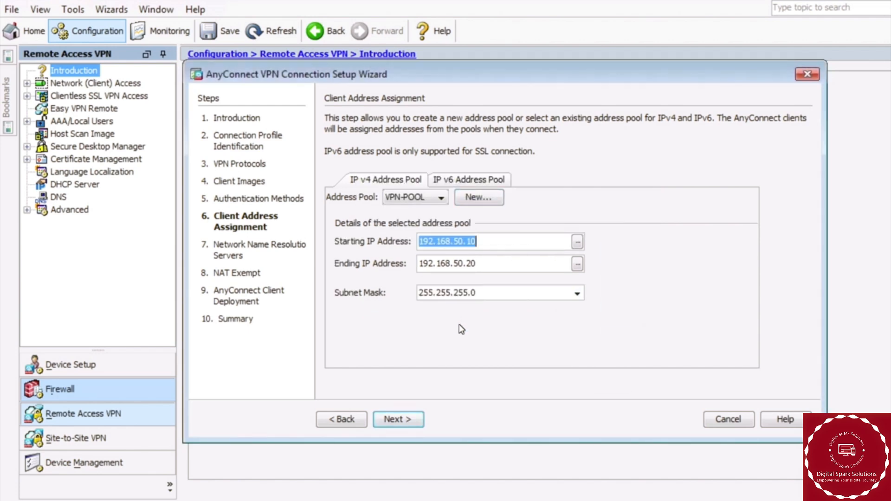
- Leave the name resolution servers blank, decline the DNS setup and continue to the NAT exemption settings
{"action": "left_click", "coordinate": [407, 420]}
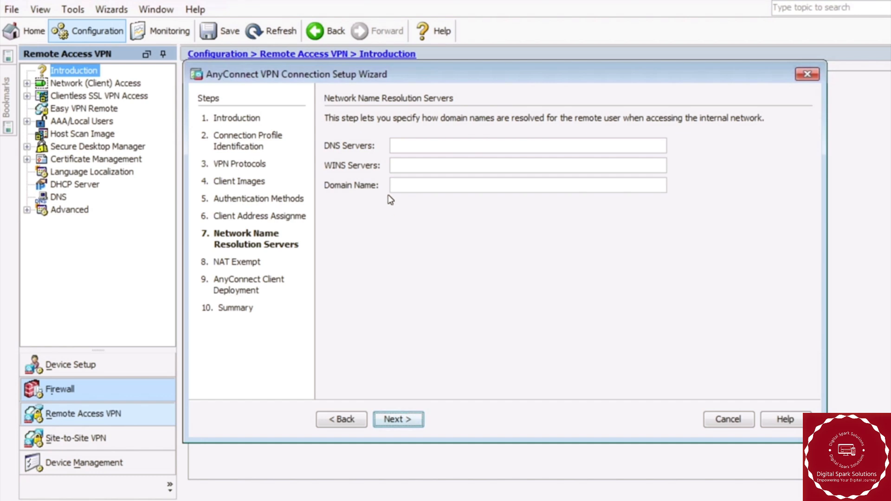
{"action": "left_click", "coordinate": [410, 417]}
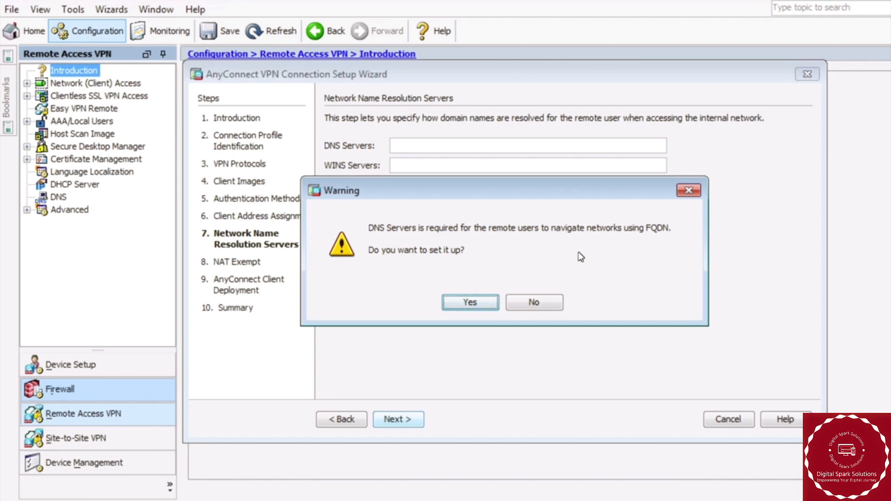
{"action": "left_click", "coordinate": [540, 302]}
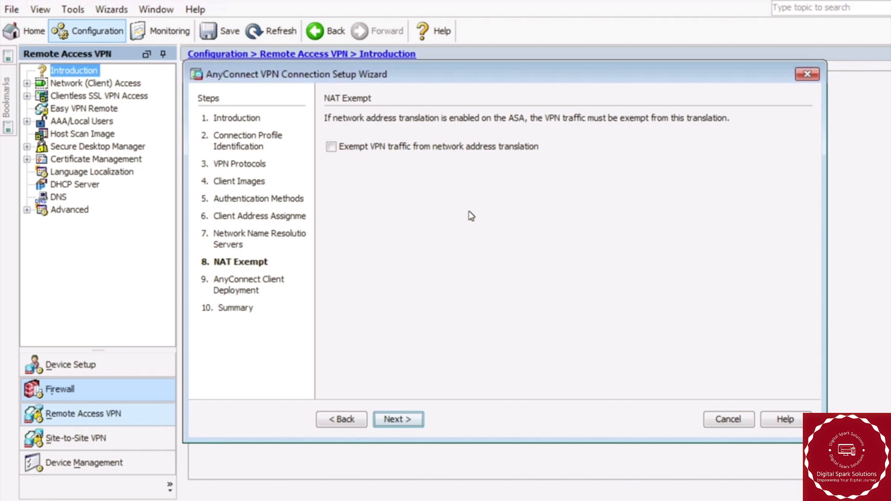
- Exempt VPN traffic from network address translation for the inside interface and local network any4, and continue to client deployment
{"action": "left_click", "coordinate": [393, 147]}
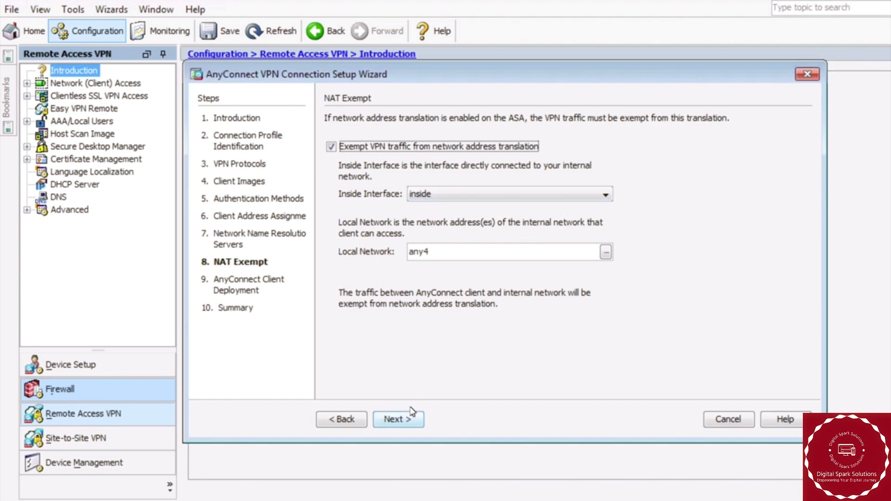
{"action": "left_click", "coordinate": [398, 419]}
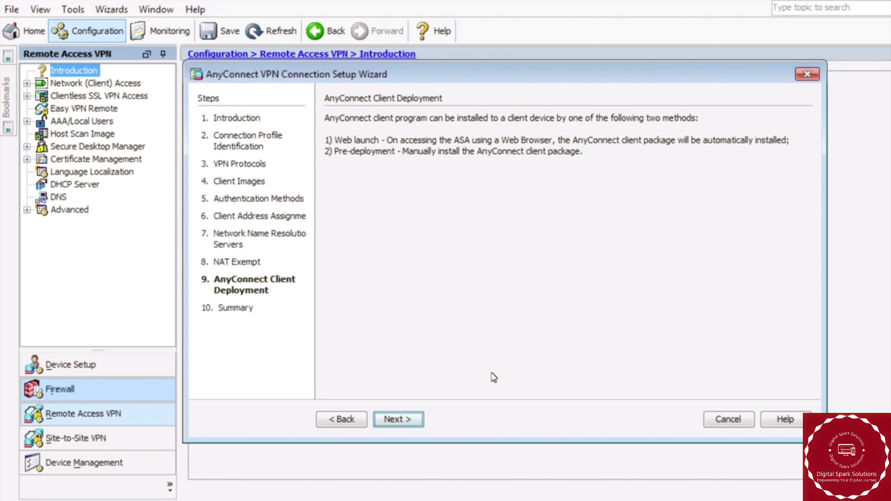
- Continue to the configuration summary, finish the wizard and send the generated CLI commands to the ASA
{"action": "left_click", "coordinate": [408, 421]}
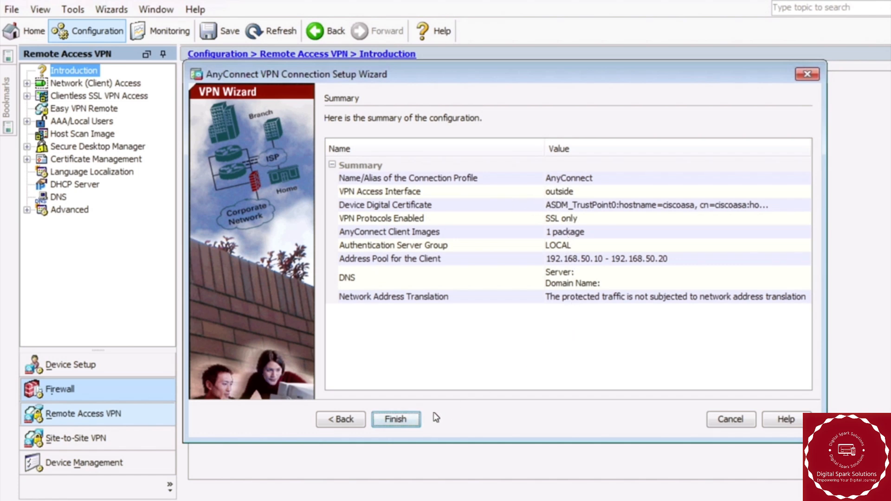
{"action": "left_click", "coordinate": [406, 420]}
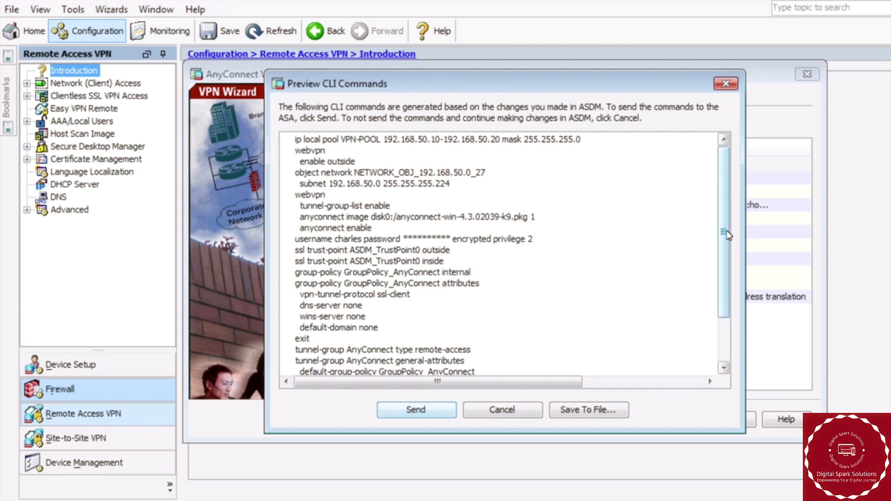
{"action": "left_click", "coordinate": [415, 410]}
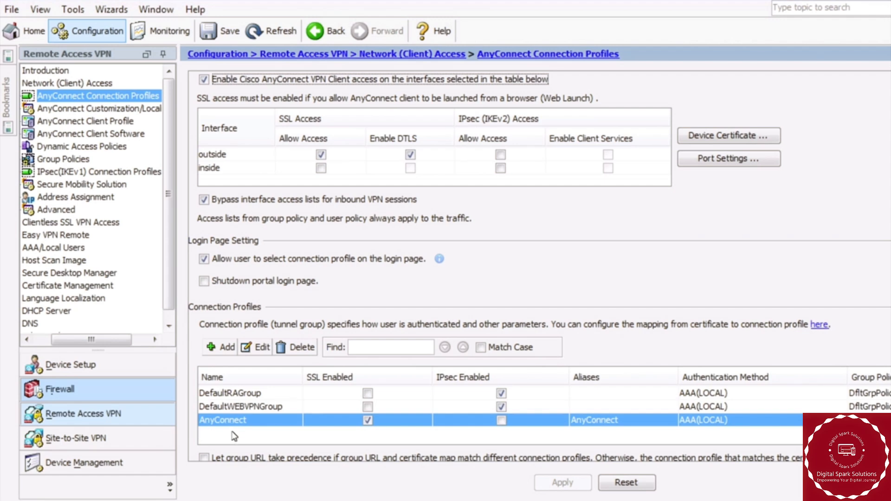
- In the AnyConnect connection profile's group policy GroupPolicy_AnyConnect, override the inherited split tunneling policy with Tunnel Network List Below
{"action": "left_click", "coordinate": [261, 347]}
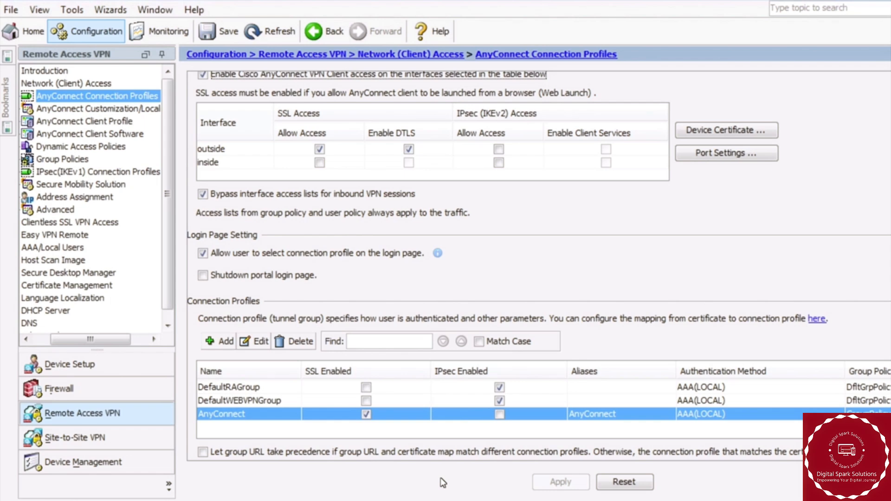
{"action": "left_click", "coordinate": [258, 342]}
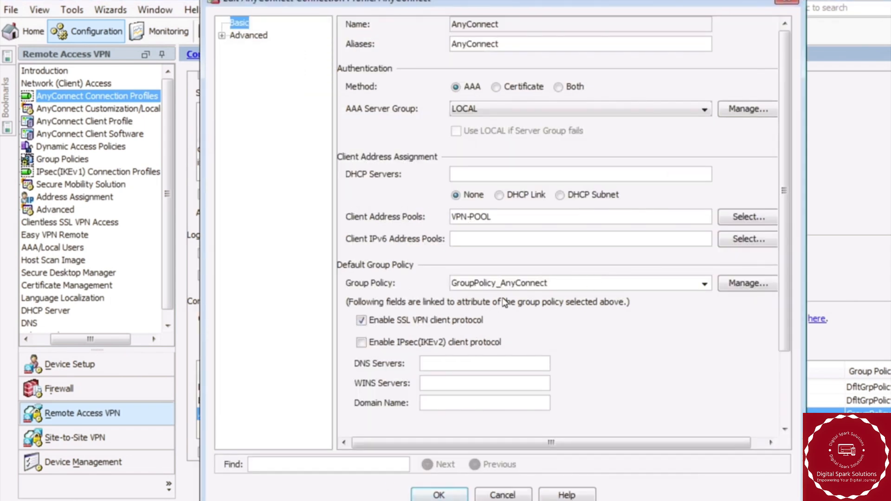
{"action": "left_click", "coordinate": [743, 284]}
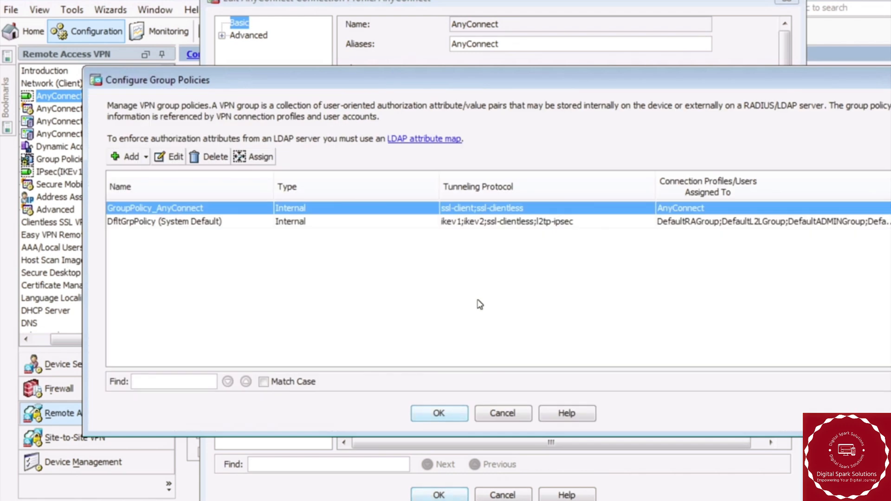
{"action": "left_click", "coordinate": [170, 159]}
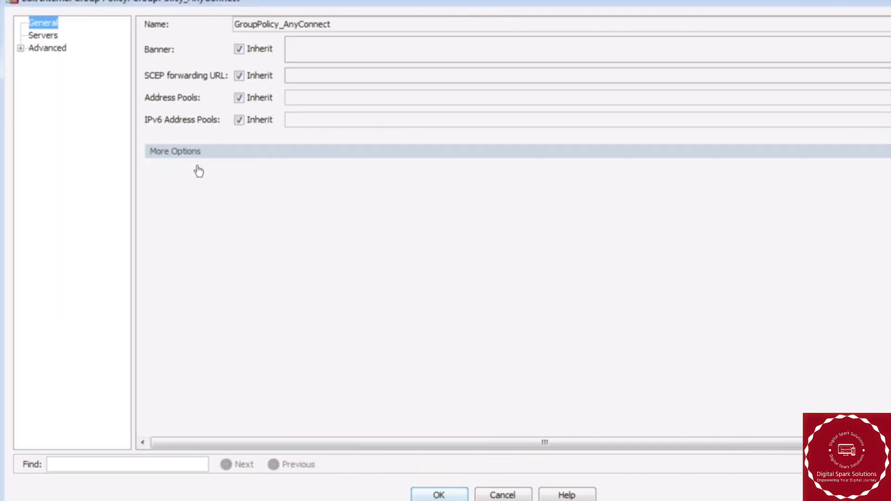
{"action": "left_click", "coordinate": [20, 48]}
{"action": "left_click", "coordinate": [49, 63]}
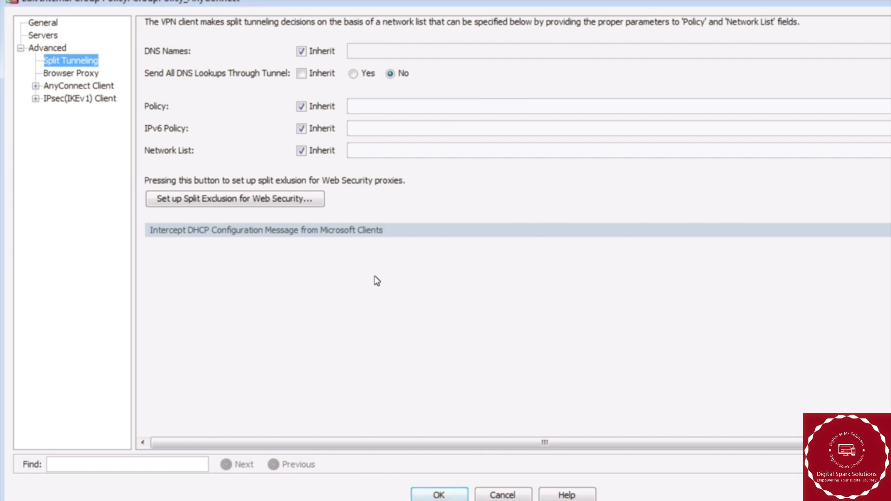
{"action": "left_click", "coordinate": [301, 106]}
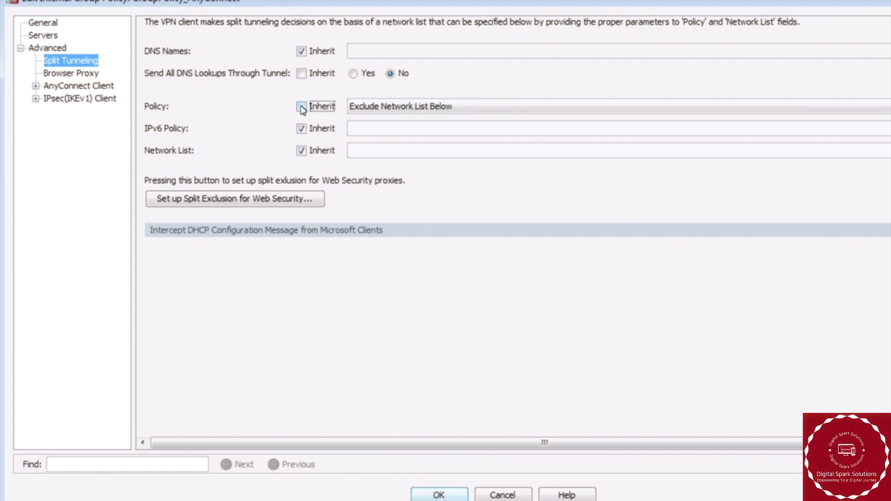
{"action": "left_click", "coordinate": [474, 111]}
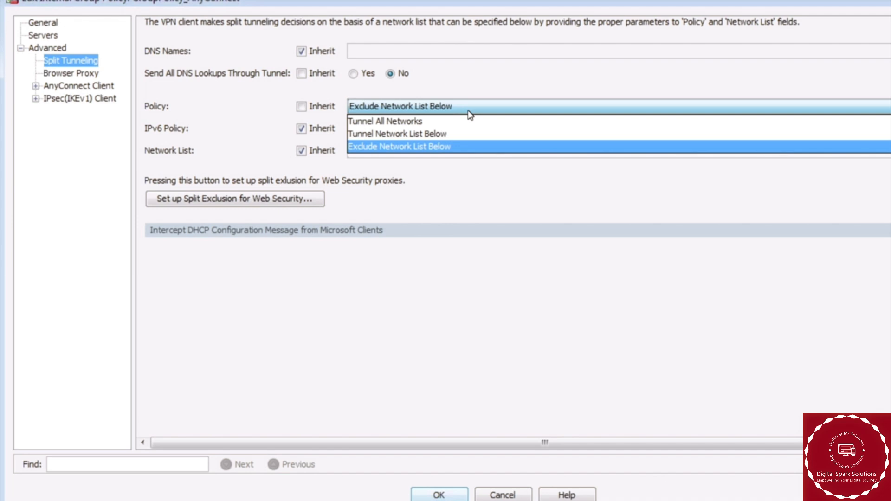
{"action": "left_click", "coordinate": [439, 133]}
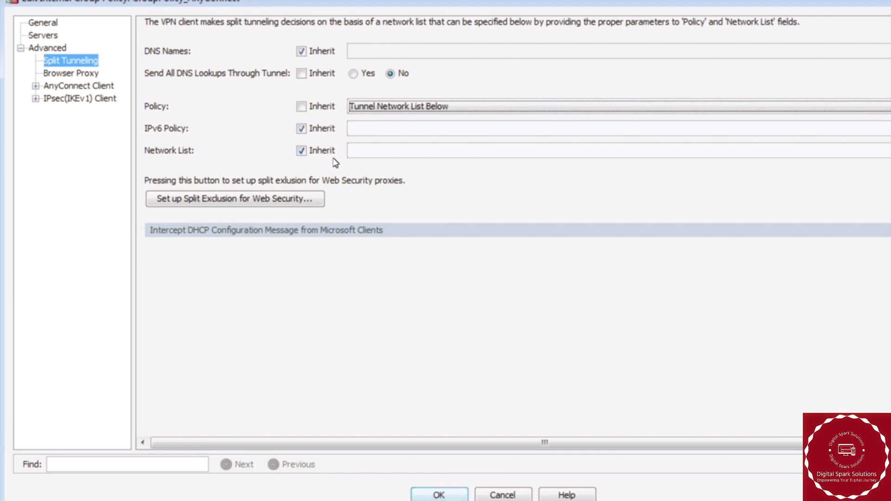
- Stop inheriting the split tunneling network list and choose the Split list
{"action": "left_click", "coordinate": [302, 151]}
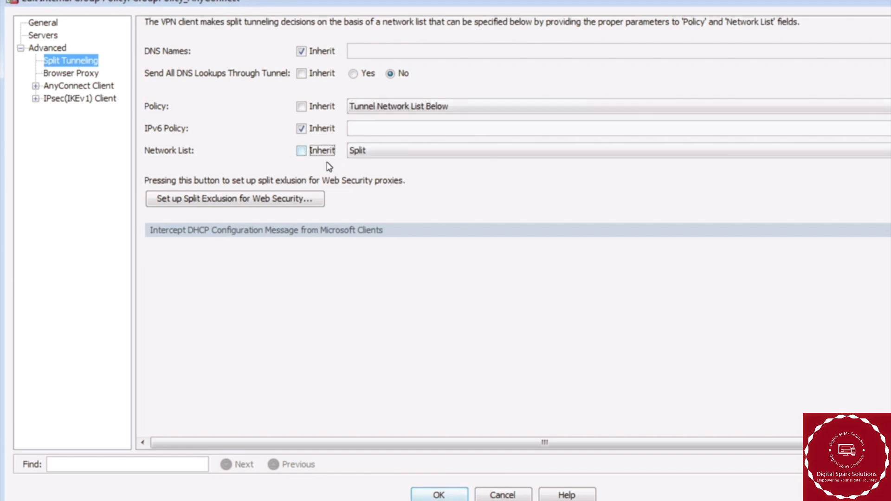
{"action": "left_click", "coordinate": [693, 153]}
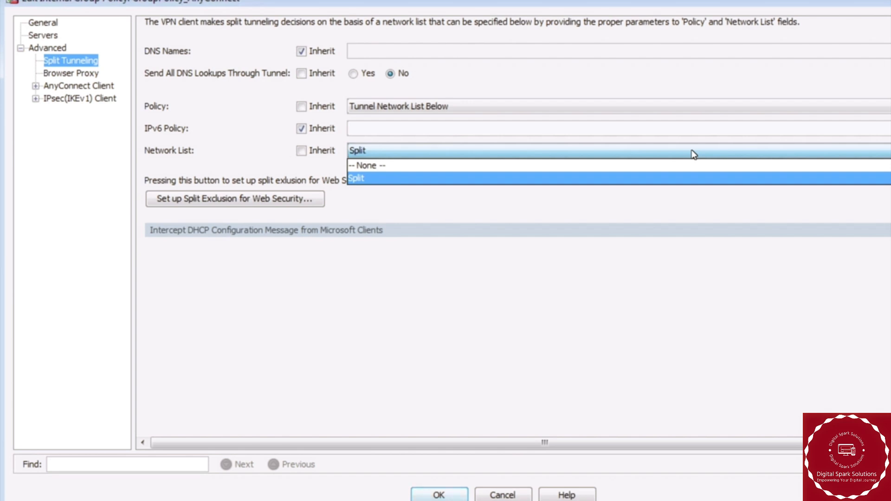
{"action": "left_click", "coordinate": [678, 182]}
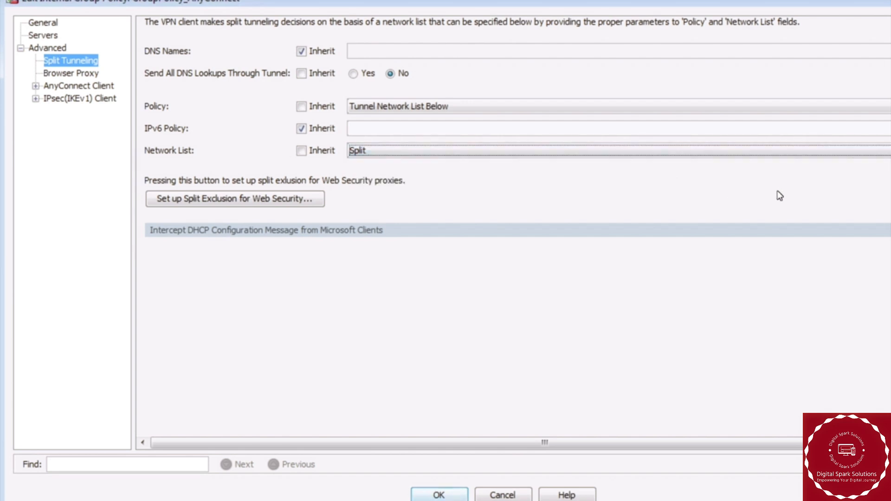
{"action": "left_click", "coordinate": [835, 155]}
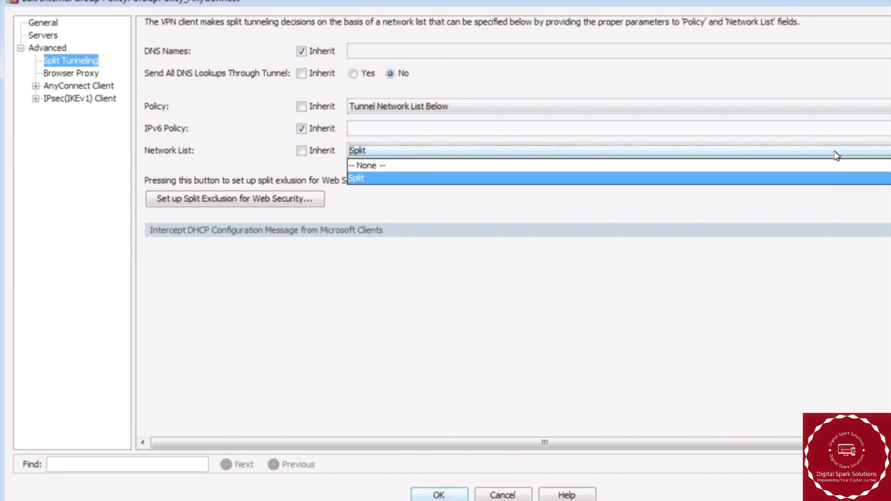
{"action": "left_click", "coordinate": [822, 181]}
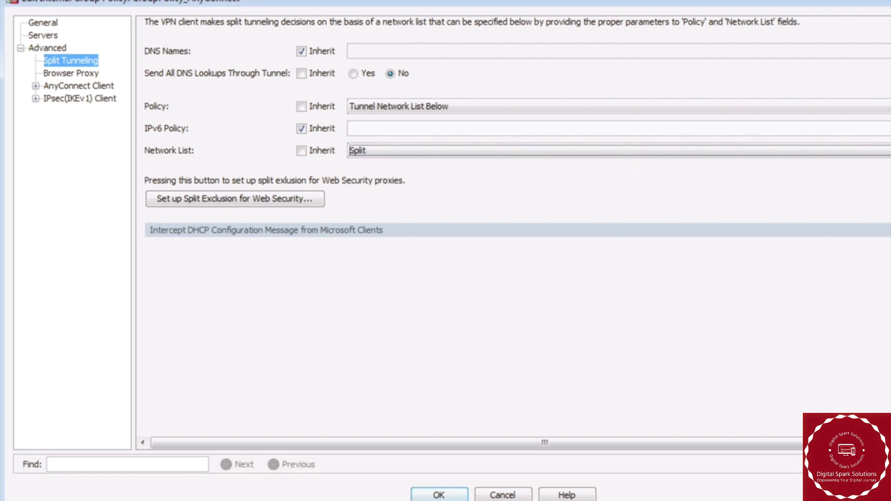
- Add a permit entry for 10.1.1.0/24 to the standard ACL Split and save the ACL changes
{"action": "left_click", "coordinate": [890, 150]}
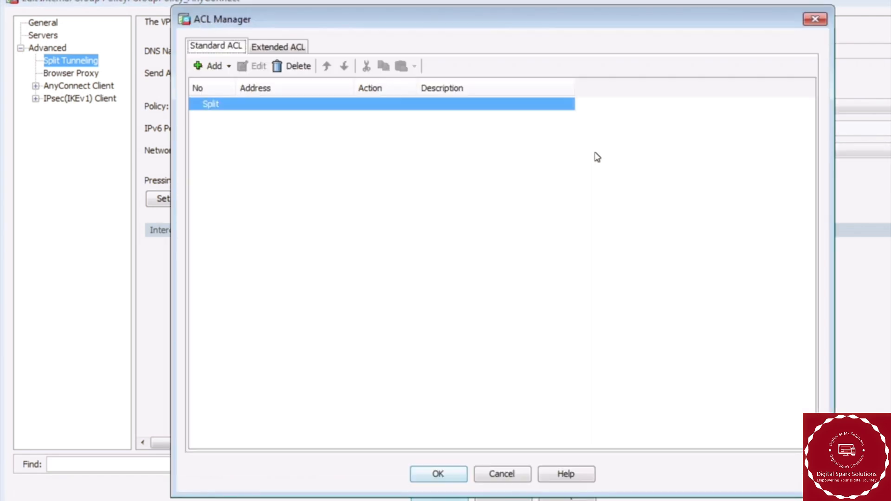
{"action": "left_click", "coordinate": [223, 68]}
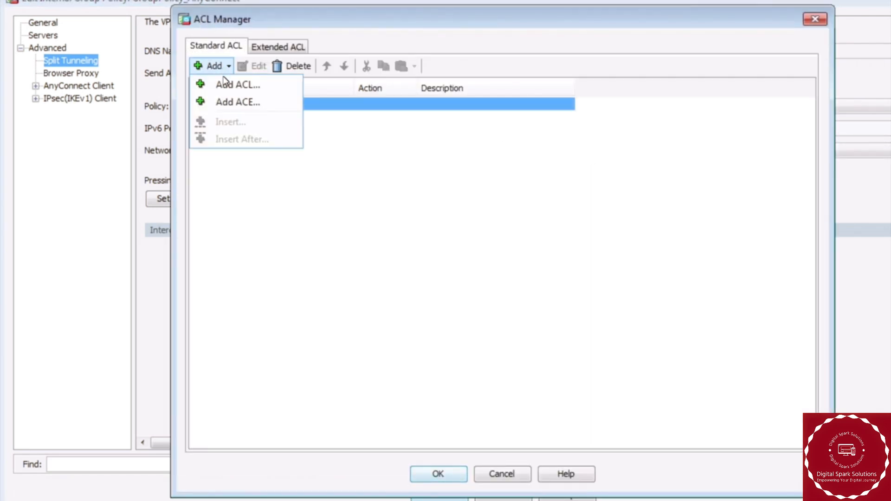
{"action": "left_click", "coordinate": [225, 102]}
{"action": "left_click", "coordinate": [426, 222]}
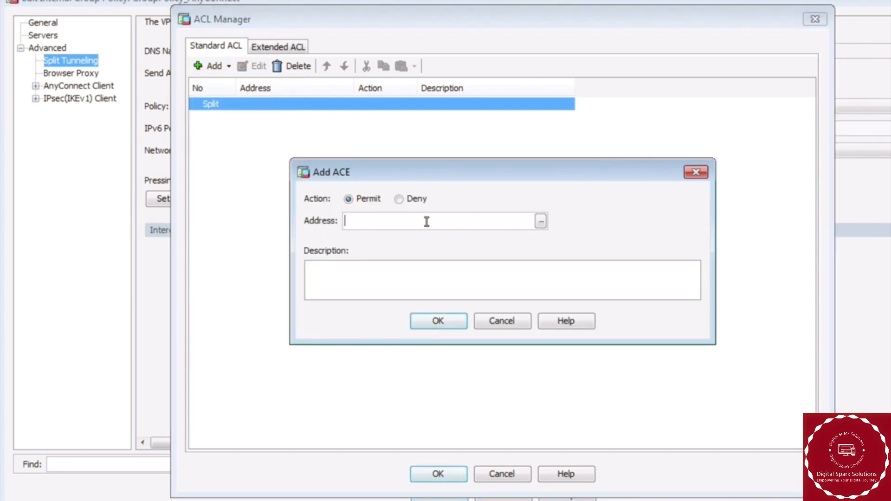
{"action": "type", "text": "10.1.1.0/24"}
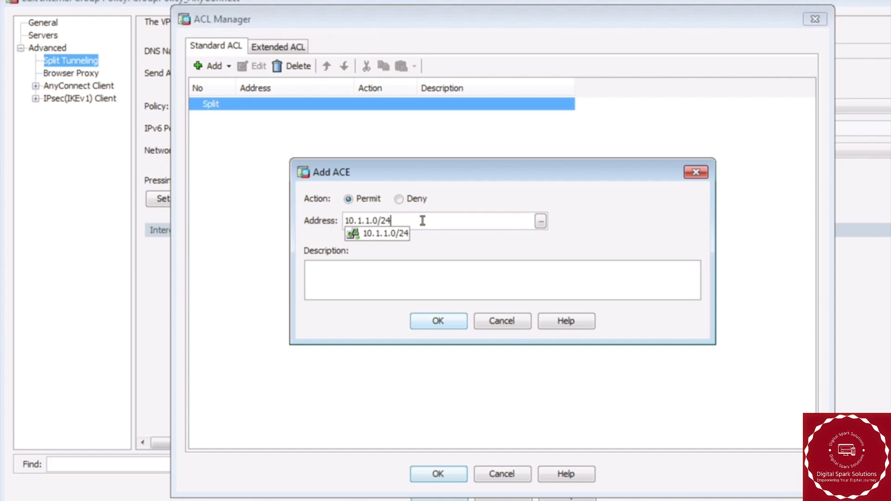
{"action": "left_click", "coordinate": [401, 237]}
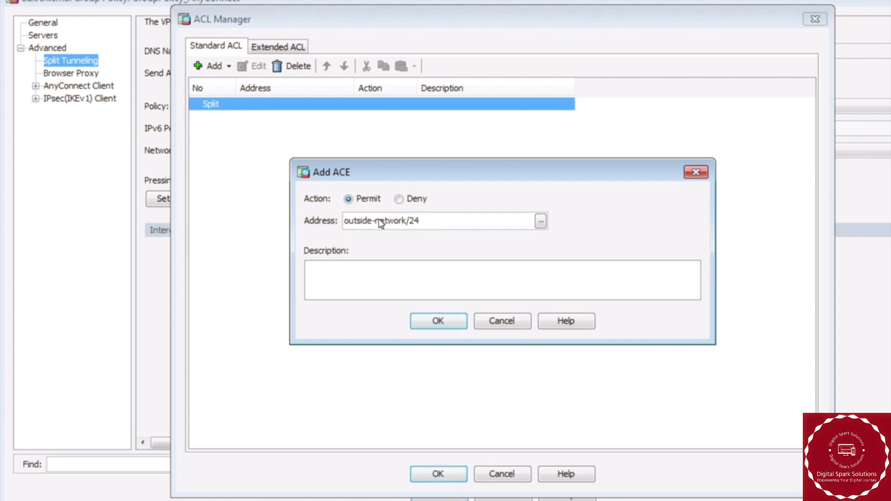
{"action": "left_click", "coordinate": [436, 320]}
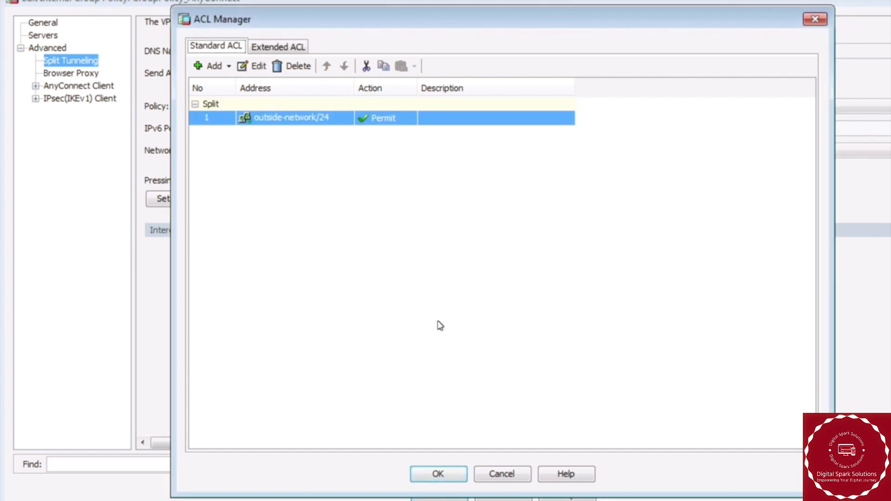
{"action": "left_click", "coordinate": [451, 473]}
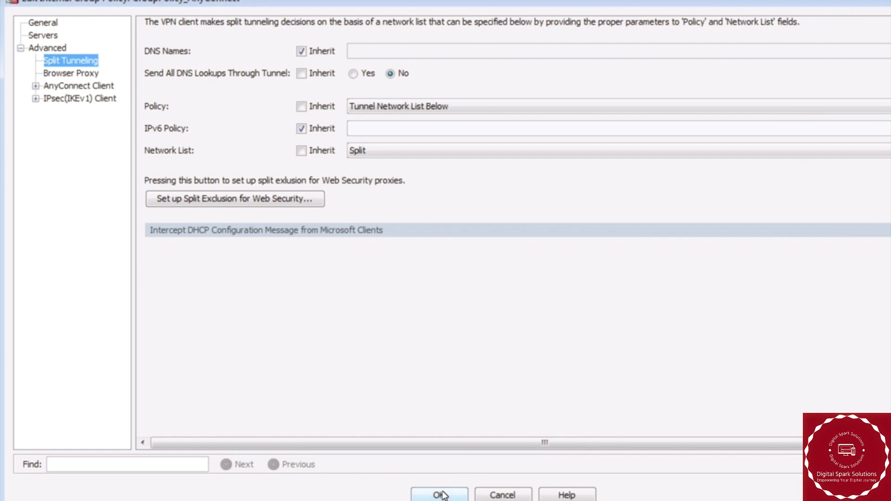
- Save the group policy and connection profile edits, apply them and send the split tunneling commands to the ASA
{"action": "left_click", "coordinate": [441, 496]}
{"action": "left_click", "coordinate": [459, 415]}
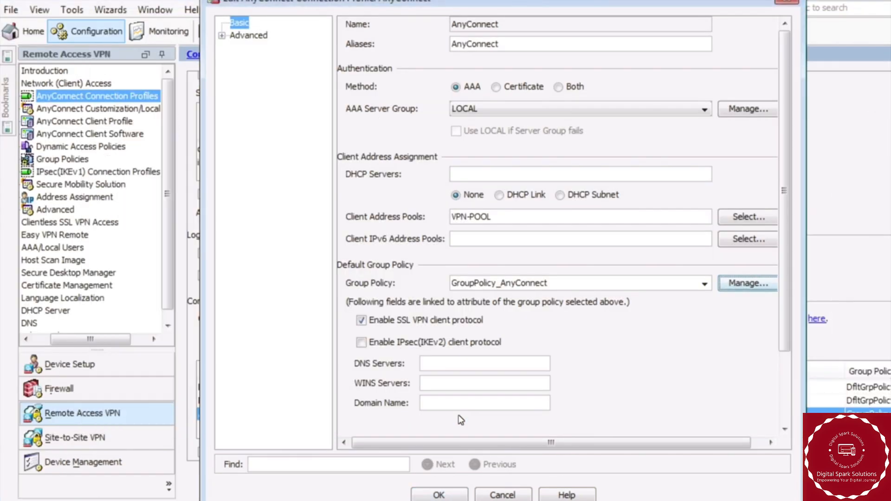
{"action": "left_click", "coordinate": [438, 495]}
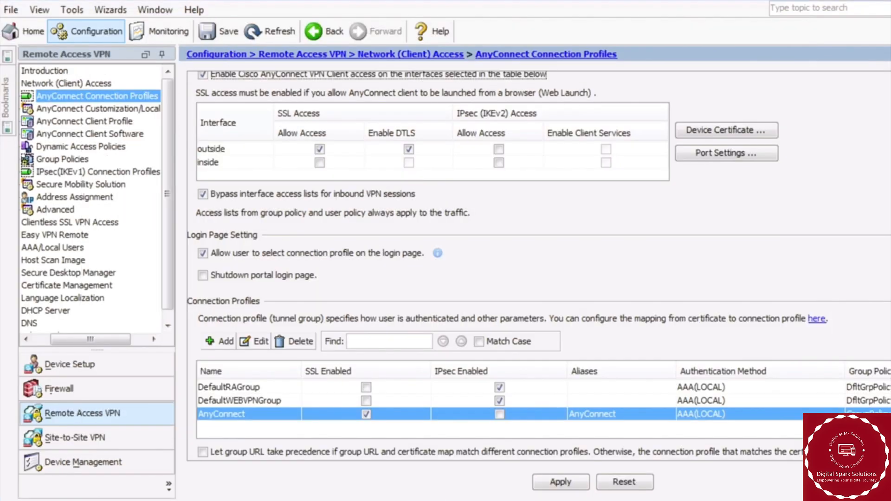
{"action": "left_click", "coordinate": [579, 481]}
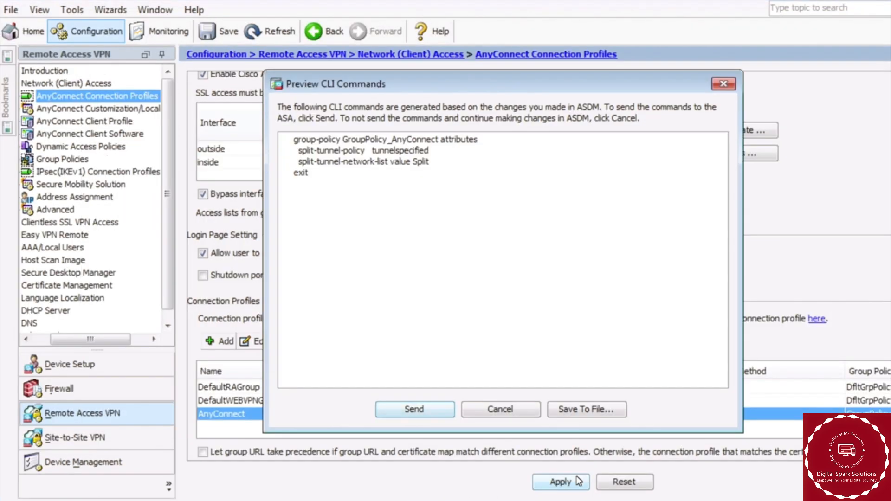
{"action": "left_click", "coordinate": [443, 409]}
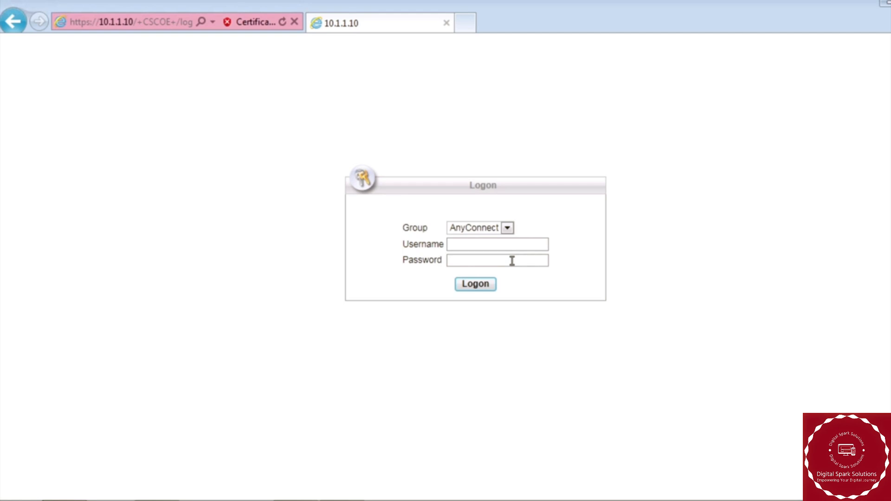
- On the browser logon page at 10.1.1.10, log on to the AnyConnect group with the username and password, and connect despite the untrusted certificate
{"action": "left_click", "coordinate": [511, 246]}
{"action": "type", "text": "charles"}
{"action": "key", "text": "Tab"}
{"action": "type", "text": "•••••"}
{"action": "key", "text": "Return"}
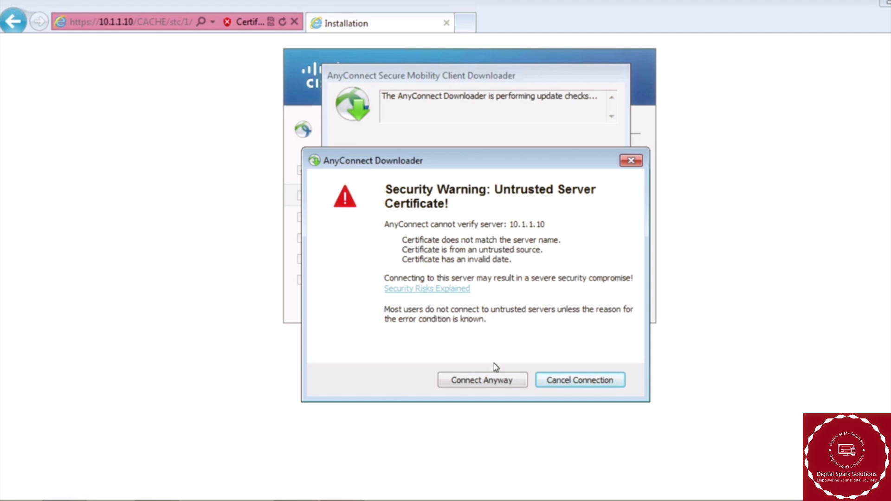
{"action": "left_click", "coordinate": [485, 381]}
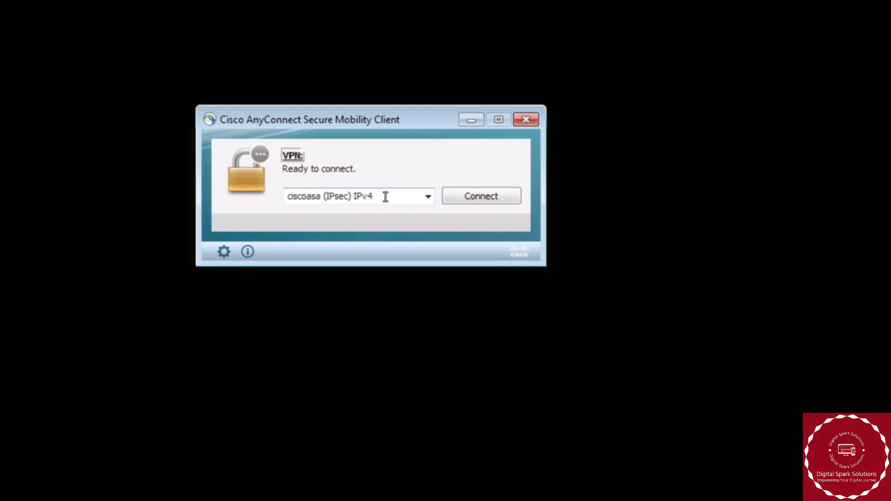
- In the Cisco AnyConnect Secure Mobility Client, connect to 10.1.1.10 and accept the untrusted server certificate
{"action": "left_click", "coordinate": [385, 196]}
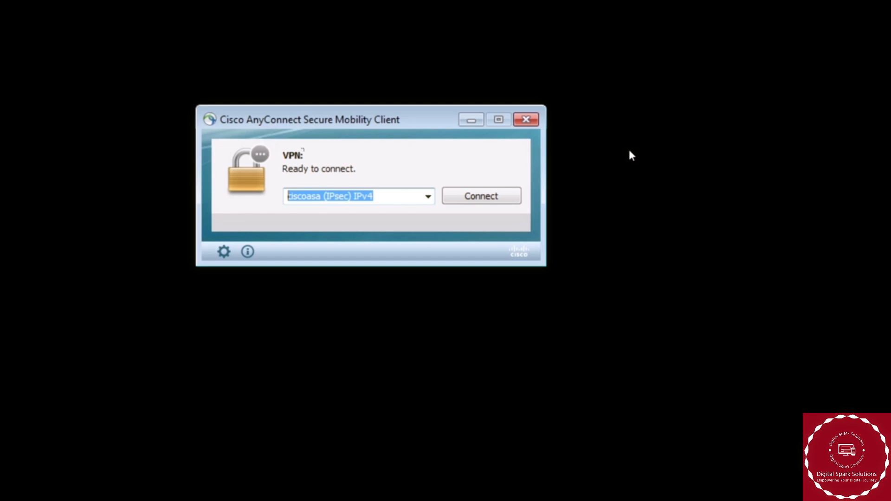
{"action": "type", "text": "10.1.1.10"}
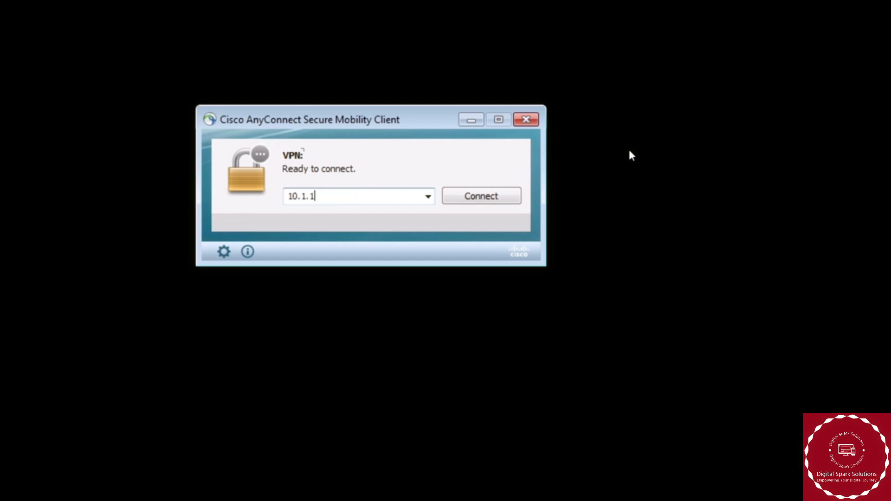
{"action": "left_click", "coordinate": [476, 200]}
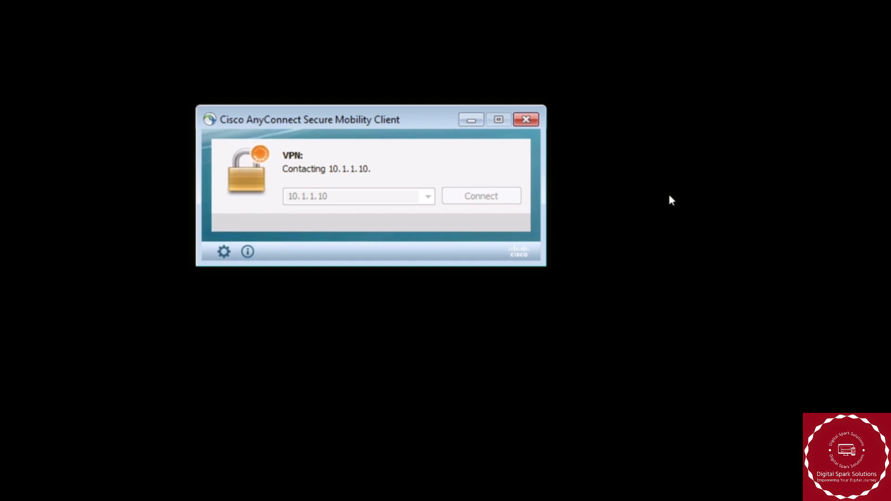
{"action": "left_click", "coordinate": [505, 372]}
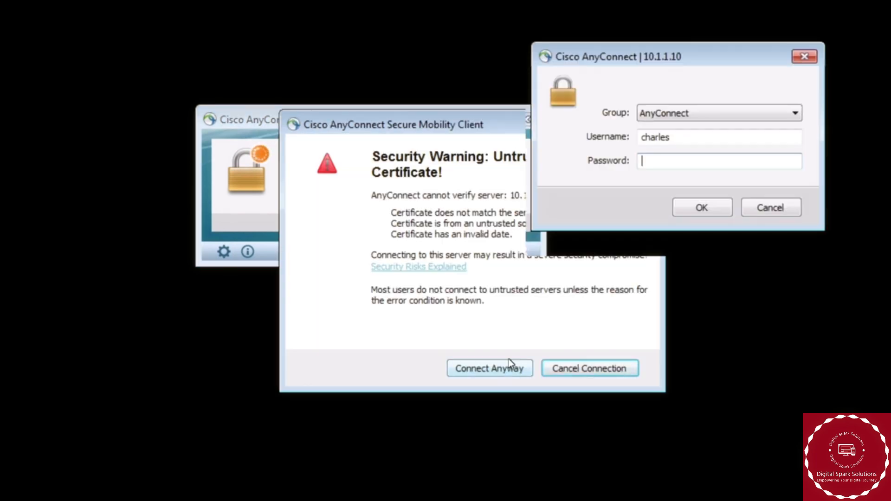
- Enter the account password for the AnyConnect group and submit the login to establish the VPN connection to 10.1.1.10
{"action": "left_click_drag", "start_coordinate": [642, 60], "coordinate": [341, 168]}
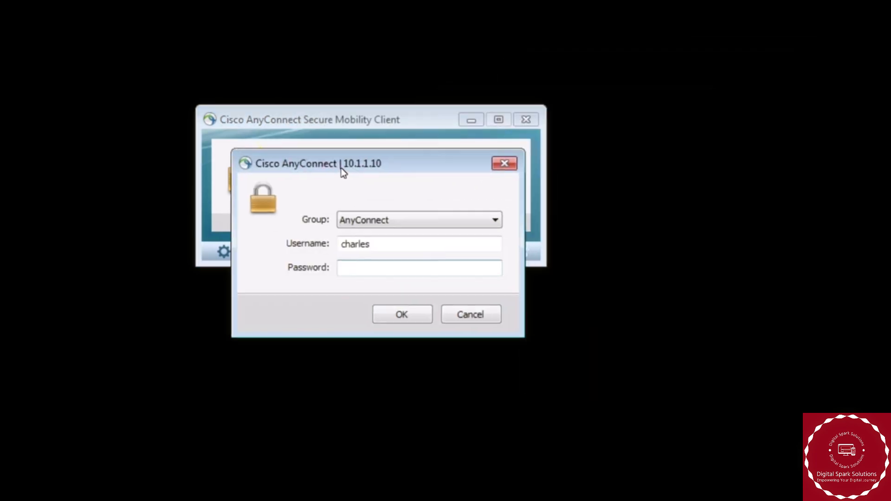
{"action": "type", "text": "*****"}
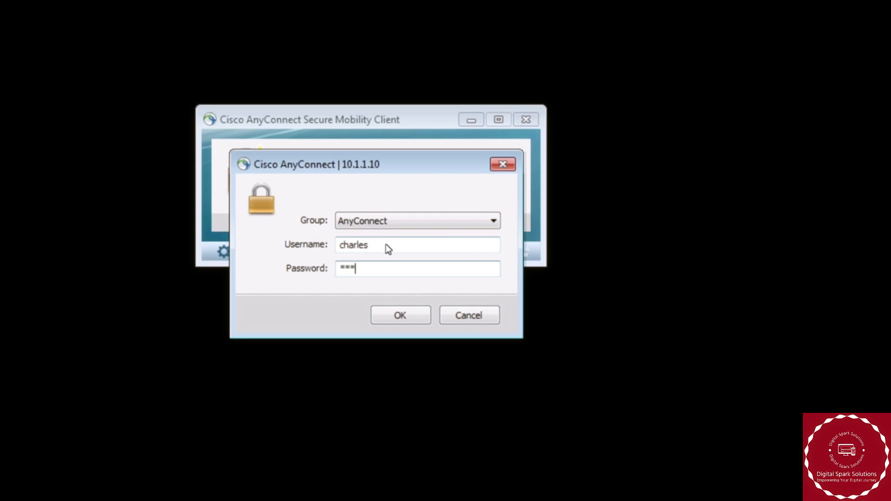
{"action": "key", "text": "Return"}
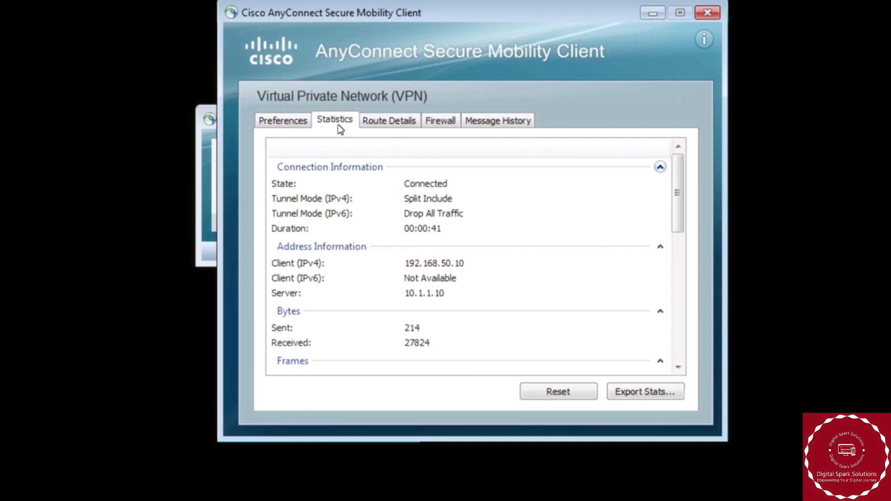
- Review the VPN client's preferences, connection statistics and secured and non-secured route details to check the split tunnel
{"action": "left_click", "coordinate": [294, 123]}
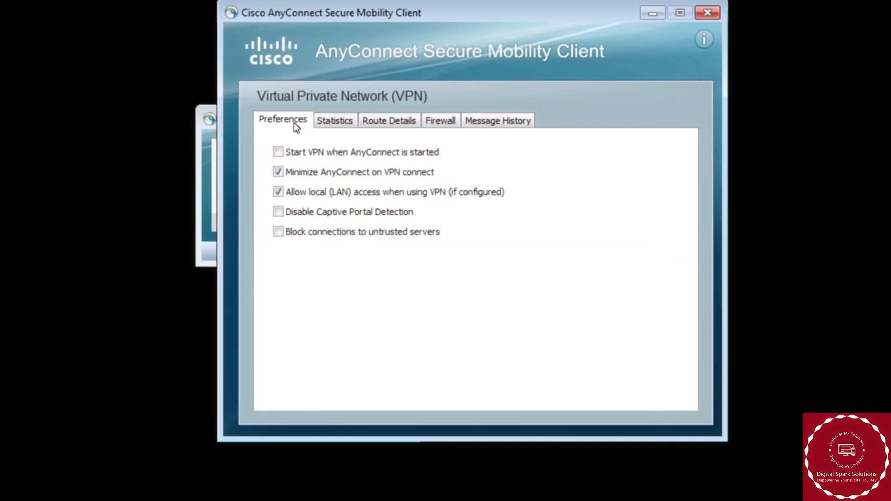
{"action": "left_click", "coordinate": [324, 123]}
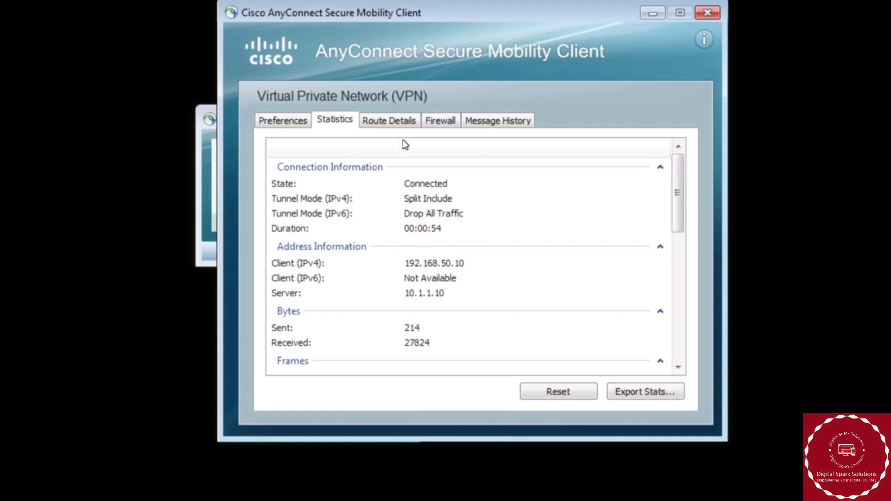
{"action": "left_click", "coordinate": [394, 124]}
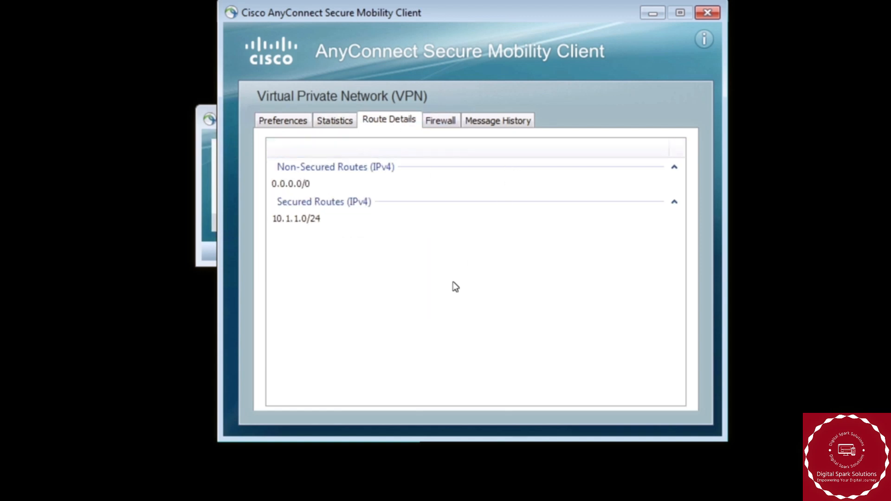